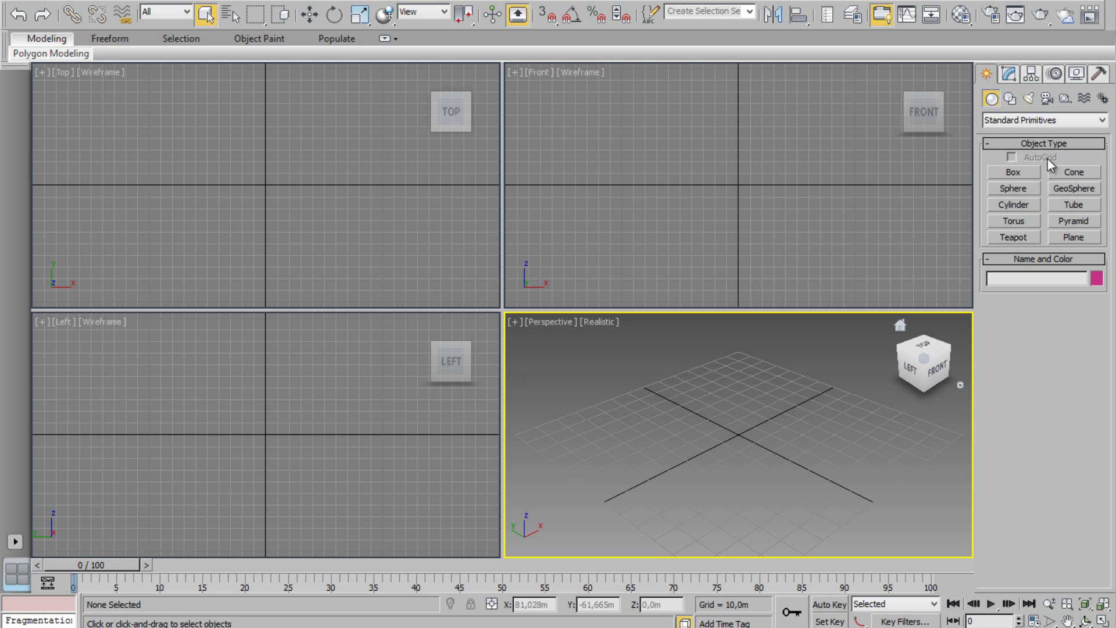
Start the Box primitive and confirm the units setup with Metric Meters display and a system scale of 1 unit = 1,0 Meters.
left_click(1008, 169)
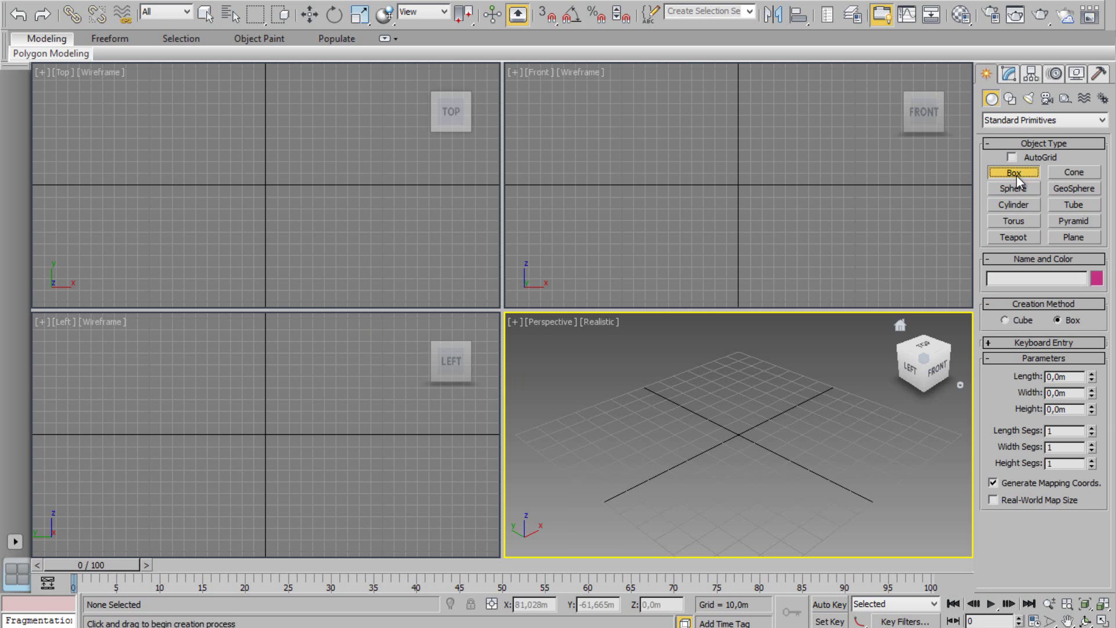
left_click(573, 2)
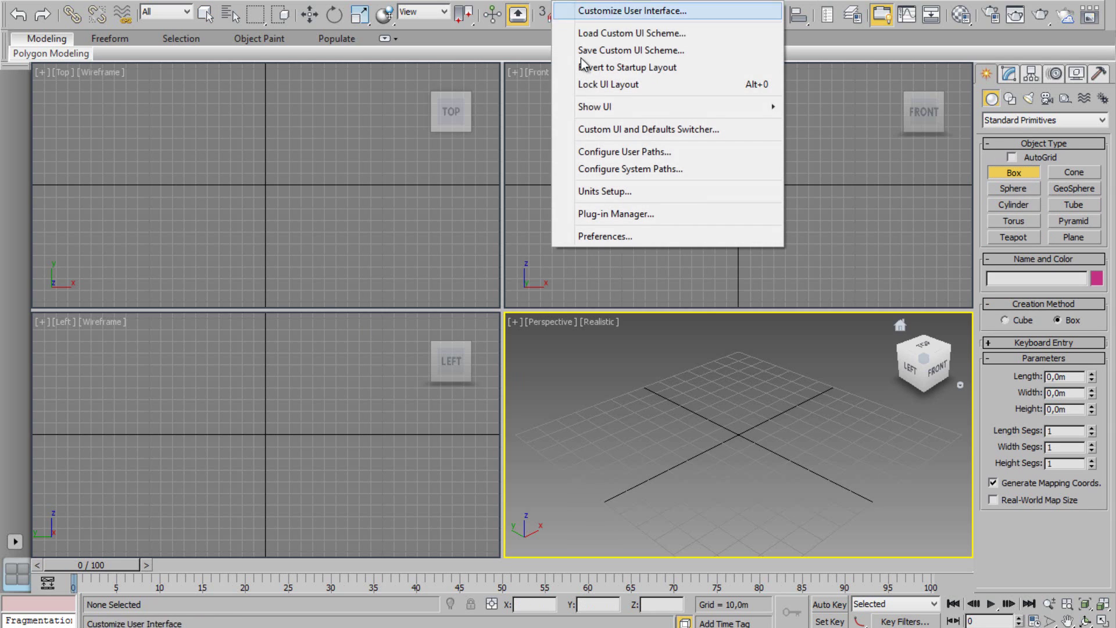
left_click(596, 191)
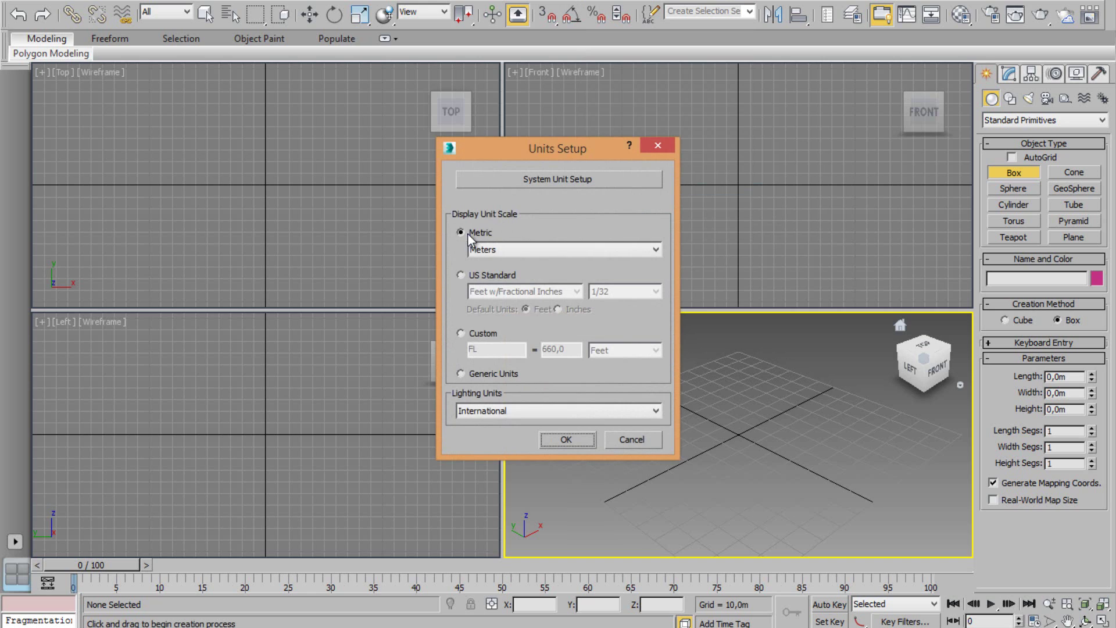
left_click(553, 183)
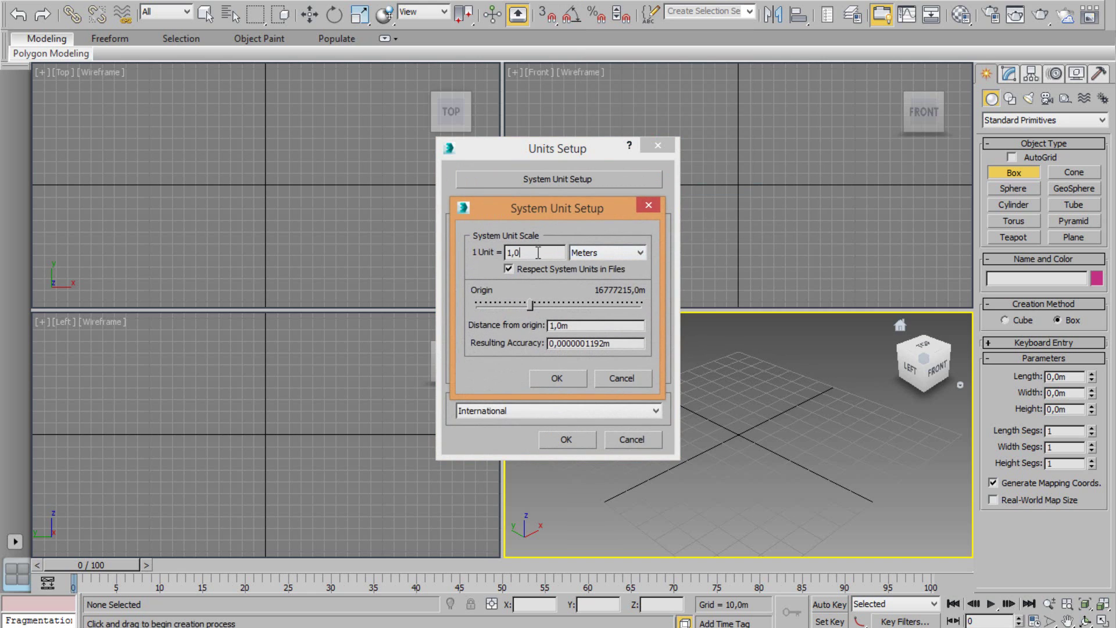
left_click(571, 378)
left_click(574, 441)
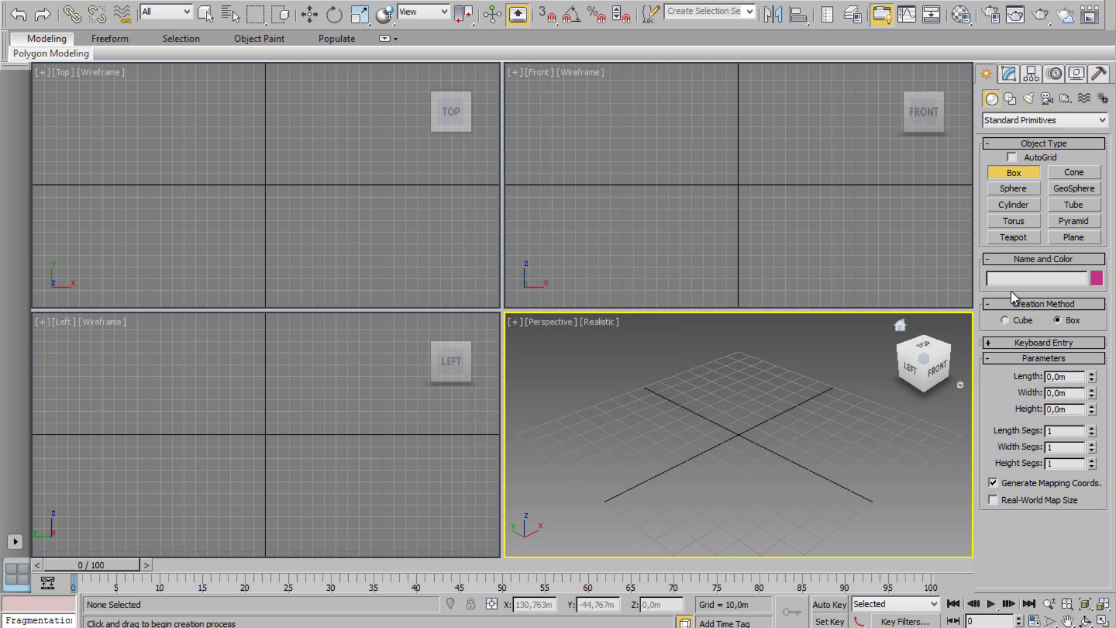
Draw a box in the Top viewport, about 14.6 m long, 12 m wide and 14.6 m high.
left_click(227, 164)
left_click_drag(227, 164, 233, 167)
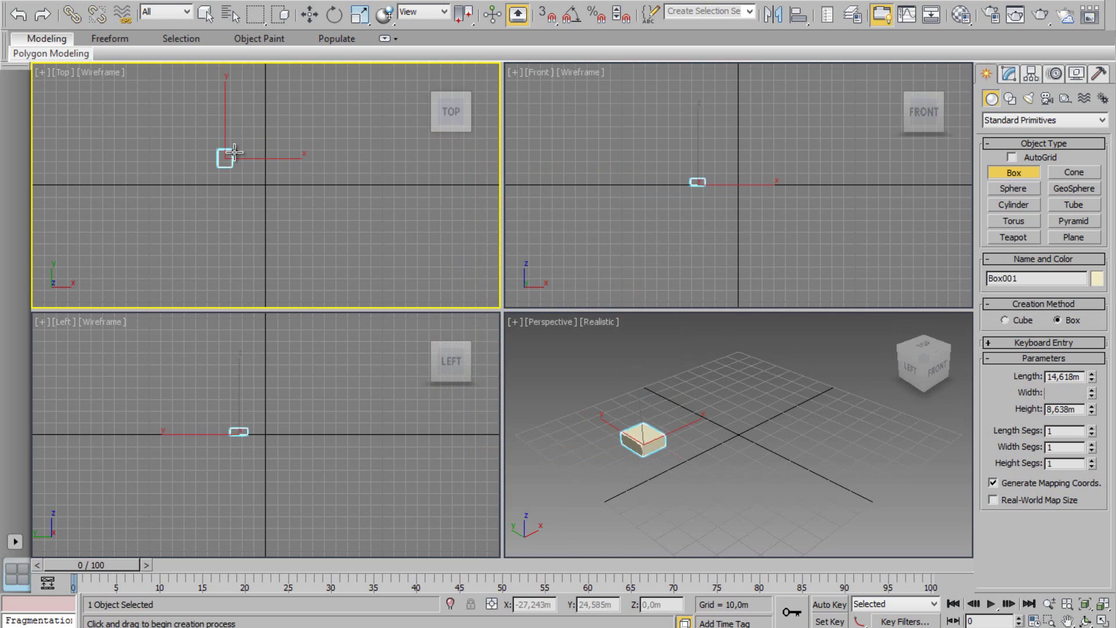
left_click(232, 149)
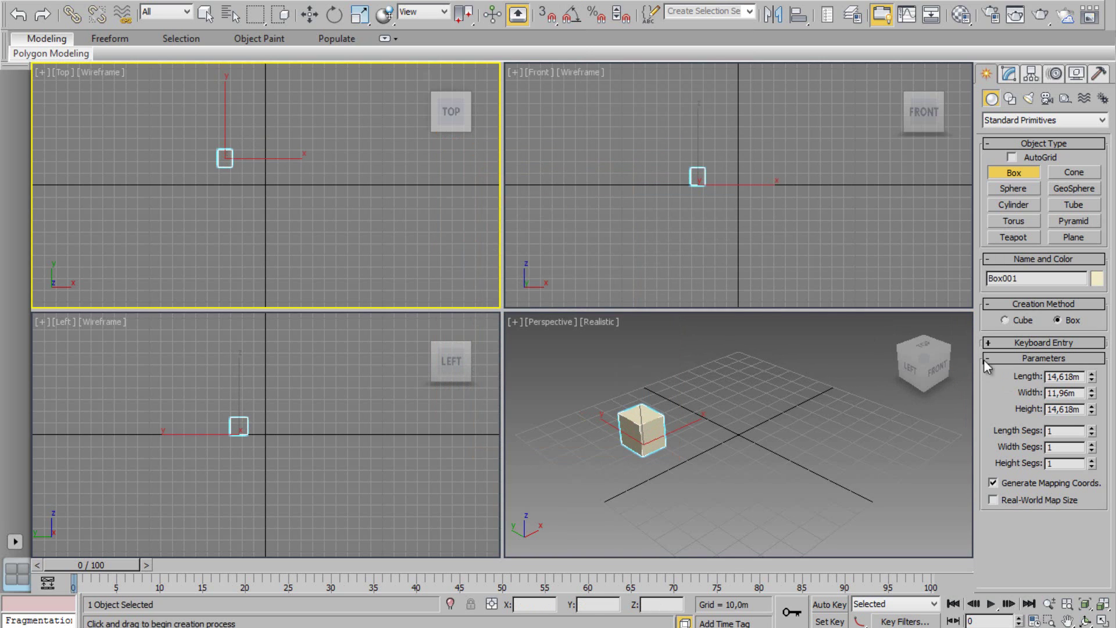
Set the box's length to 0,5 m, its width to 0,7 m and its height to 5 m.
double_click(1063, 379)
double_click(1064, 392)
double_click(1070, 376)
type(",5")
key("Return")
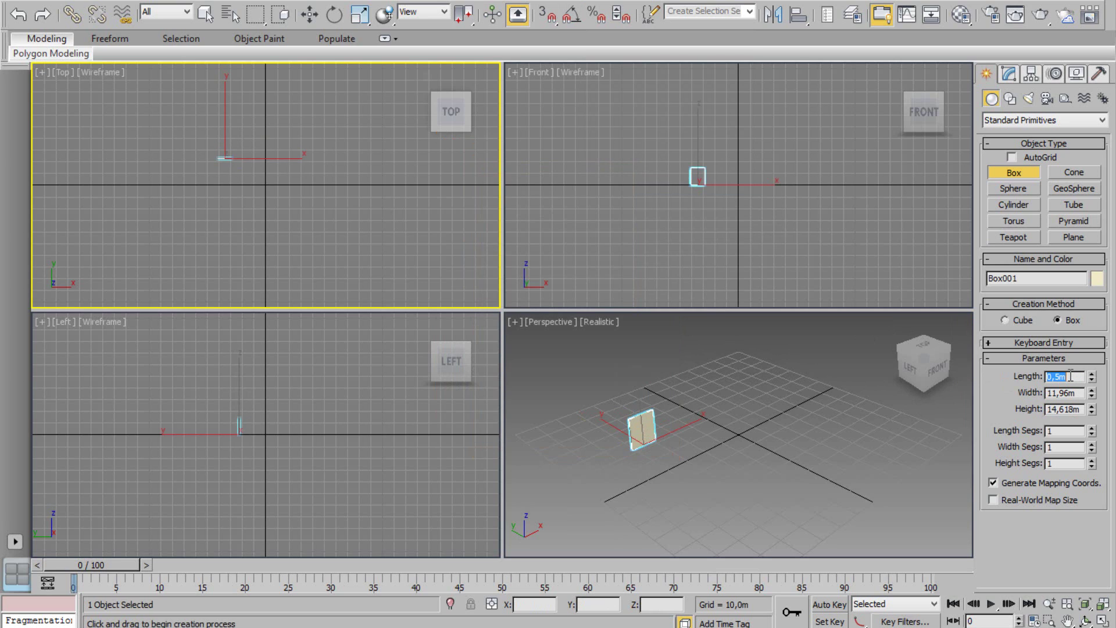
double_click(1065, 394)
type(",7")
key("Return")
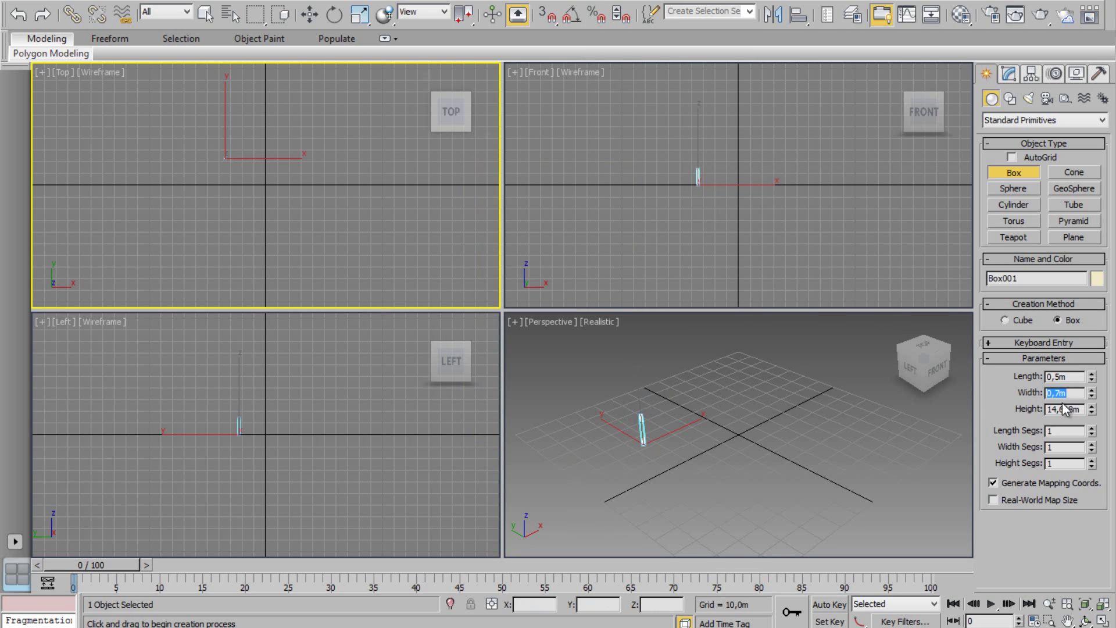
double_click(1066, 408)
type("5")
key("Return")
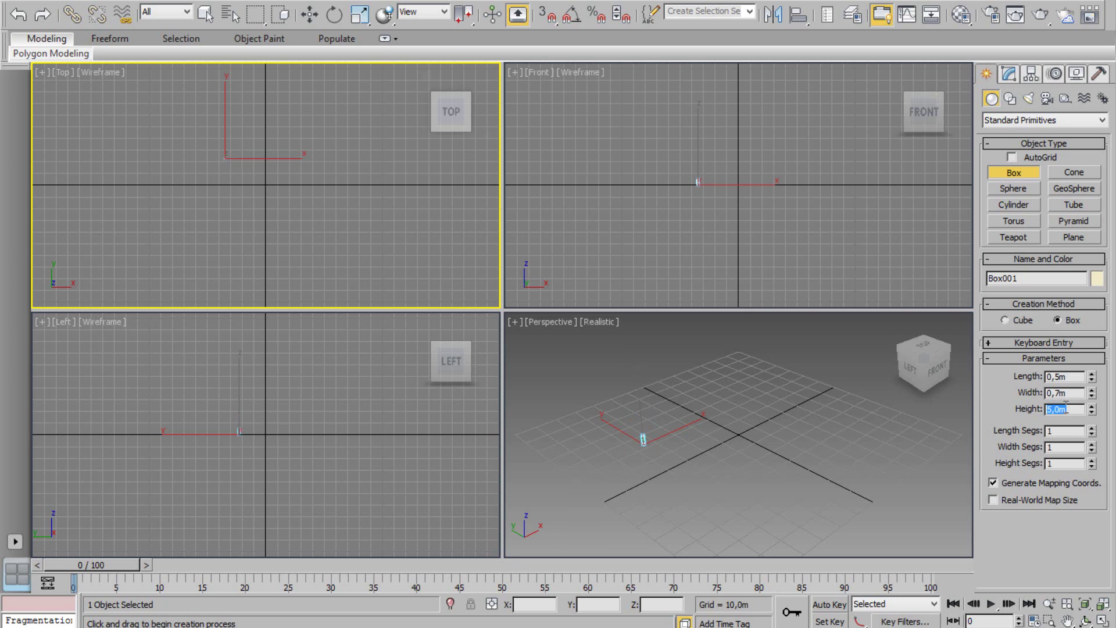
Frame the resized box in all viewports and examine its position relative to the origin axes in the Top view.
left_click(1103, 603)
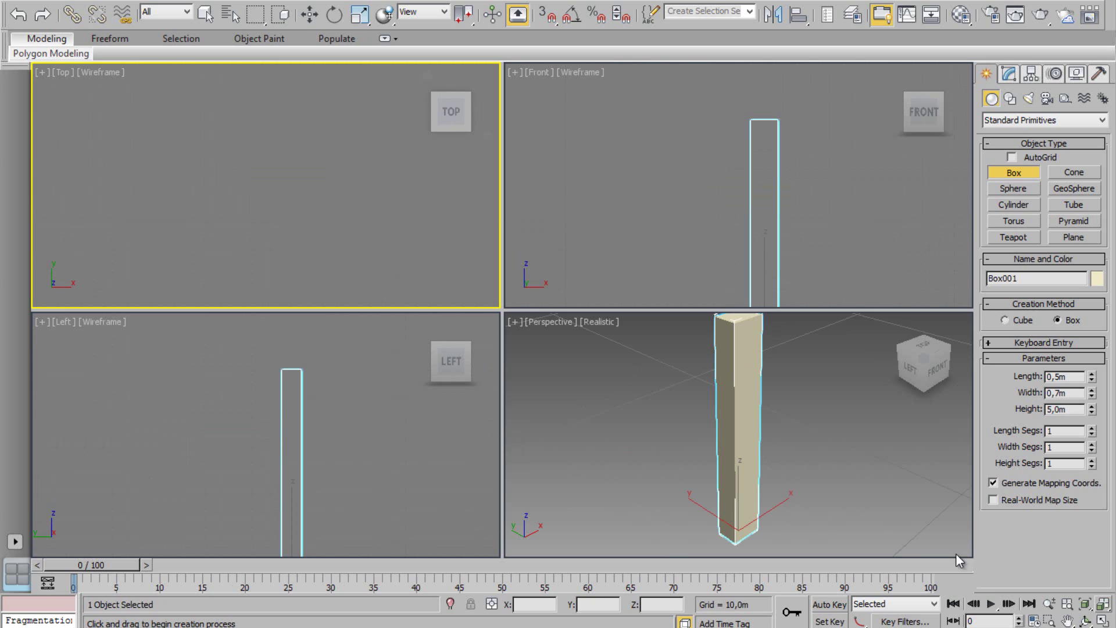
middle_click(758, 479)
scroll(758, 478, "down", 4)
middle_click(298, 159)
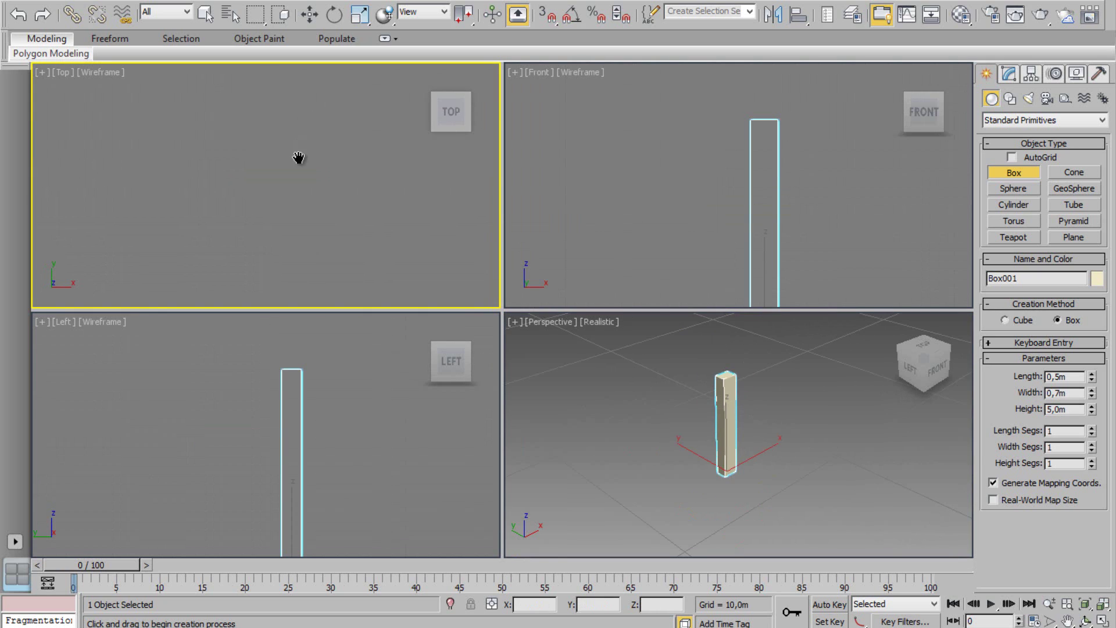
left_click(1103, 604)
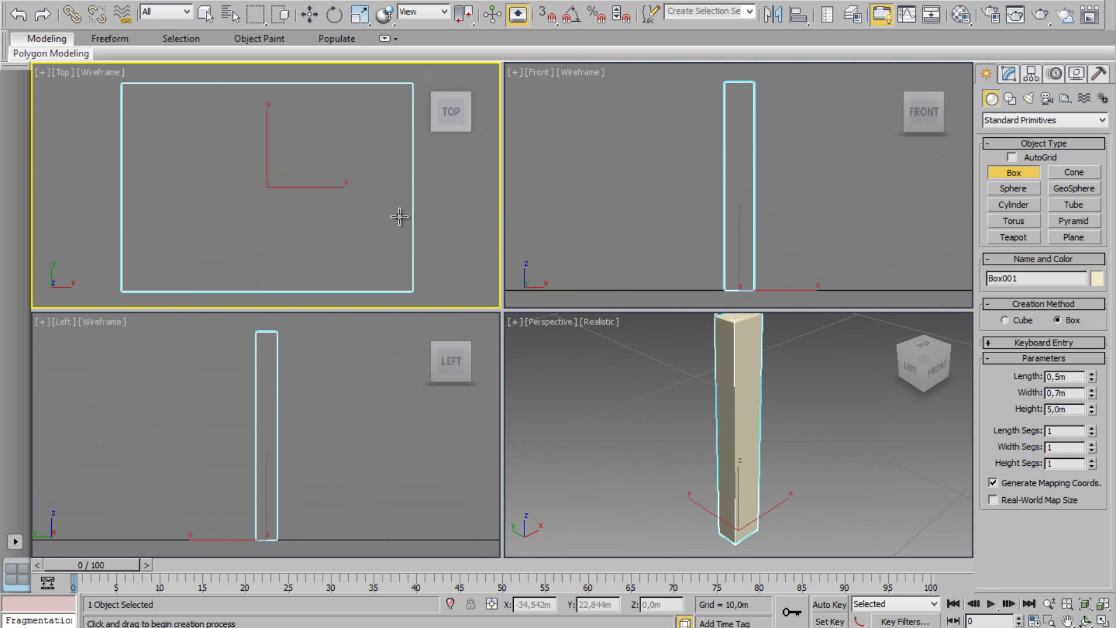
scroll(338, 191, "down", 4)
scroll(349, 212, "down", 3)
scroll(274, 232, "down", 3)
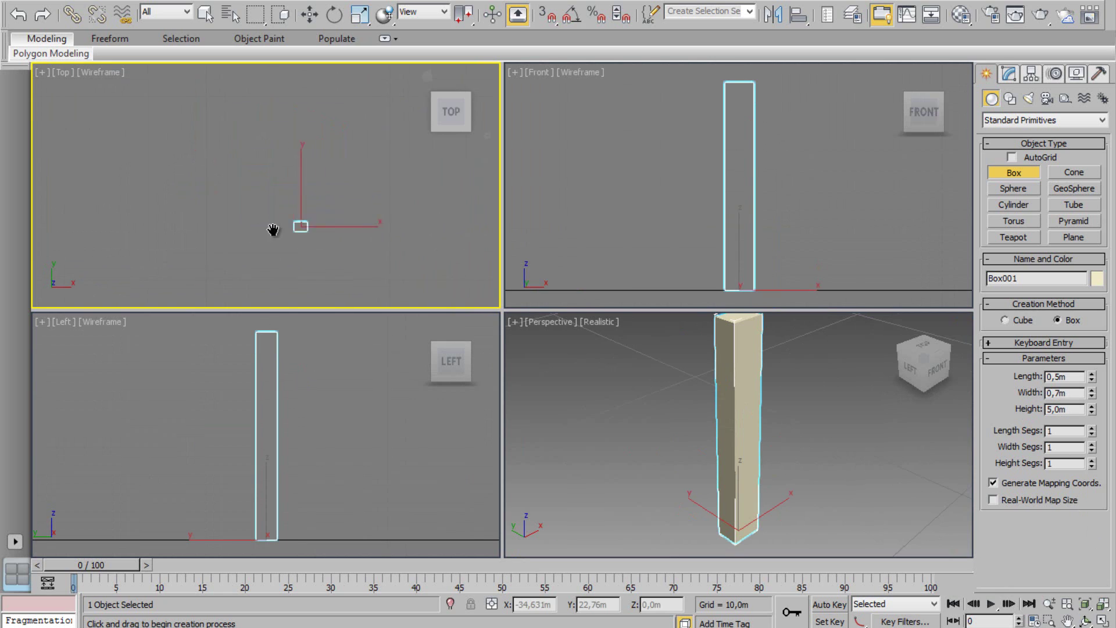
scroll(220, 209, "down", 3)
scroll(218, 223, "down", 3)
middle_click_drag(218, 222, 316, 189)
scroll(316, 190, "down", 3)
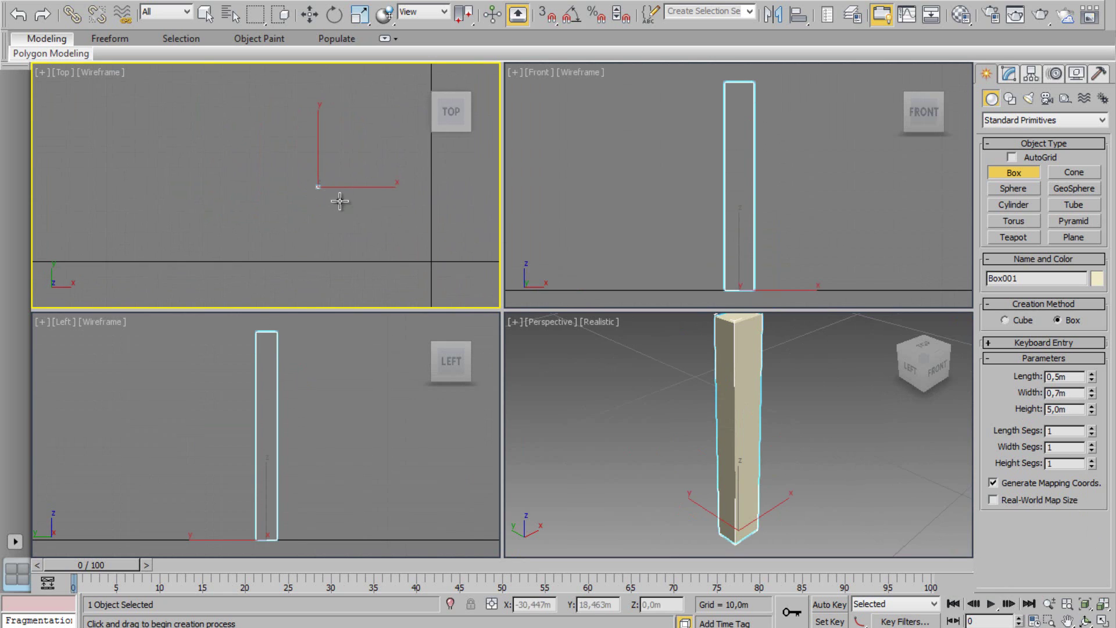
scroll(339, 200, "up", 3)
Activate the Move tool and enable 2D snapping with the Grid Points and Vertex snaps.
left_click(309, 15)
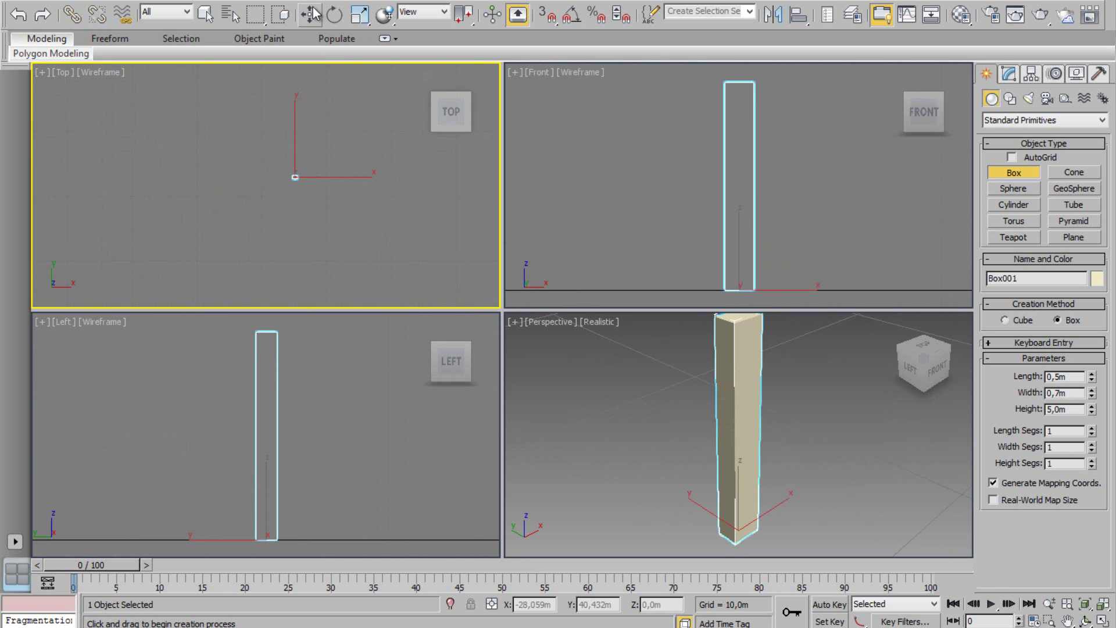
left_click(546, 13)
left_click_drag(547, 12, 546, 42)
right_click(547, 18)
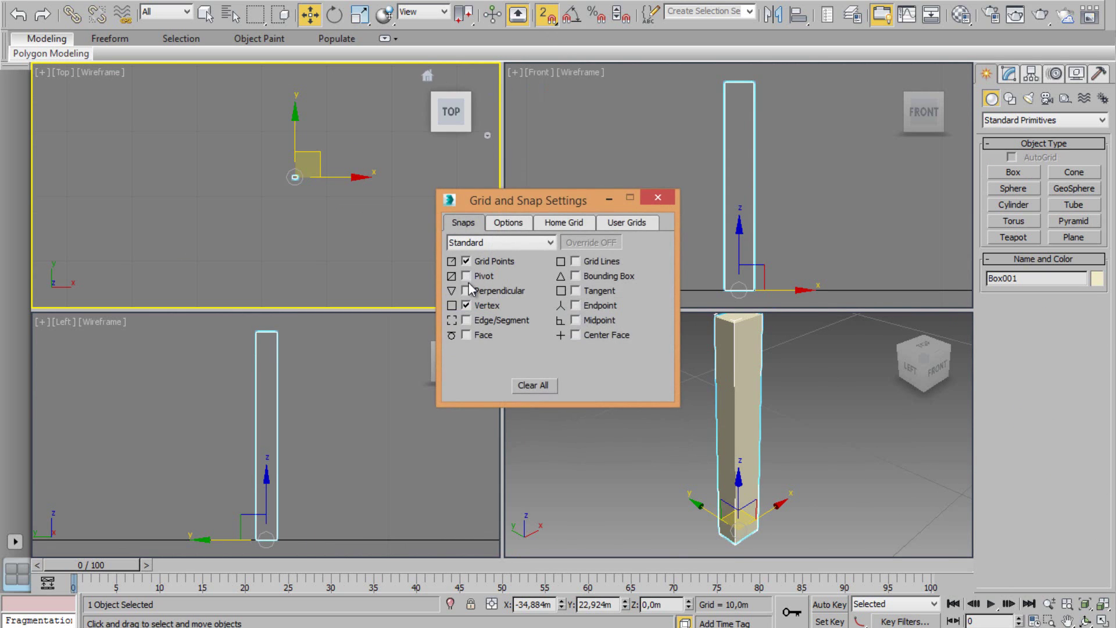
left_click(655, 200)
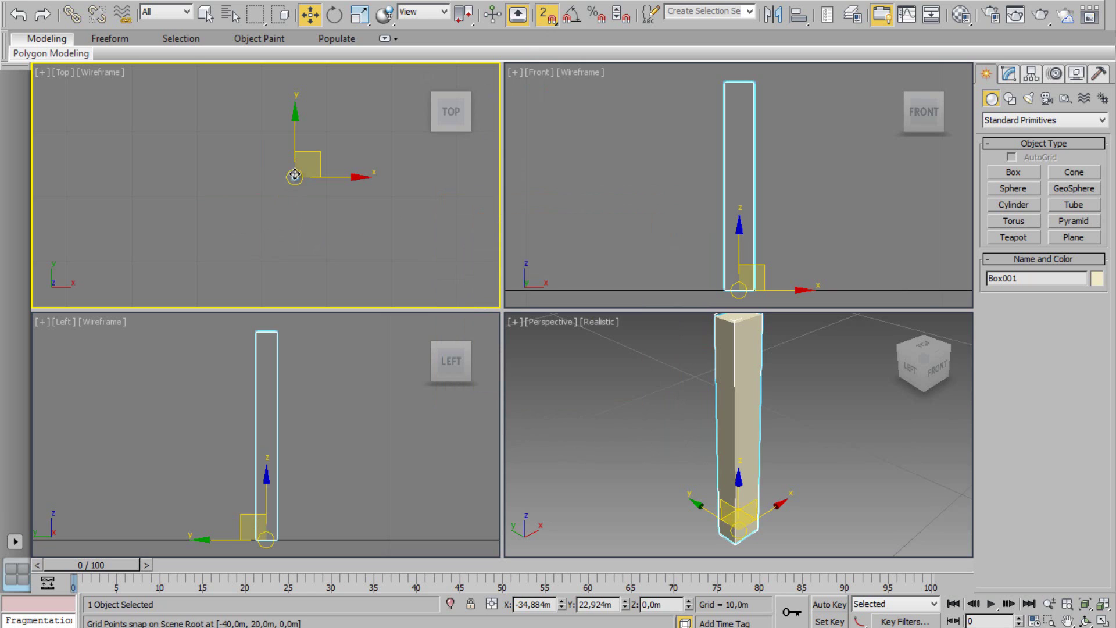
Move the box by its centre onto the grid origin at X 0, Y 0 in the Top viewport.
left_click_drag(297, 180, 182, 171)
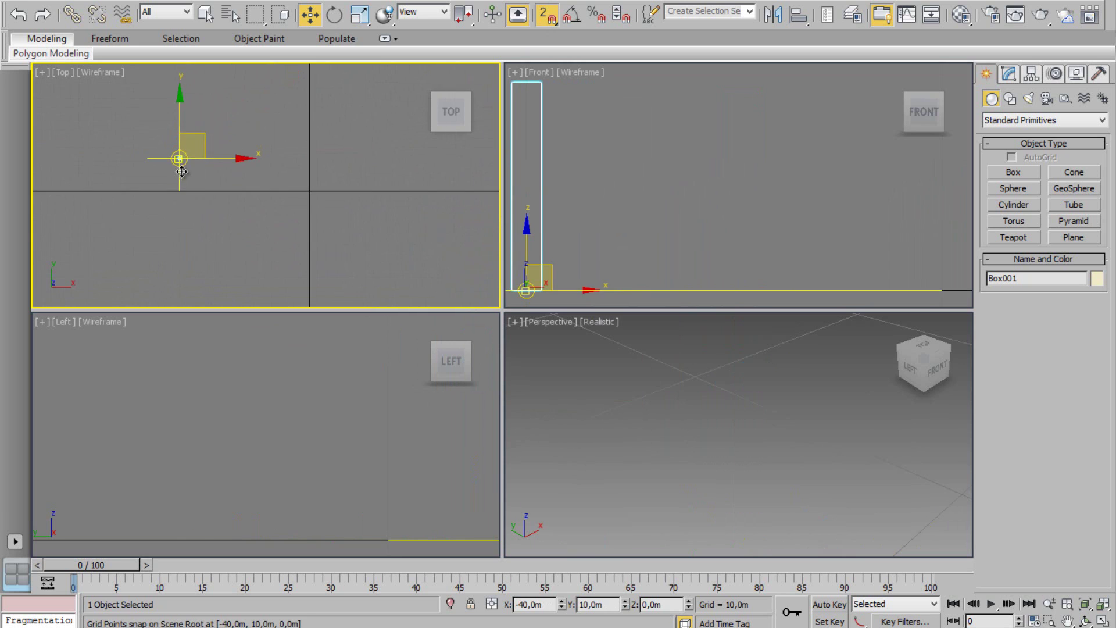
middle_click_drag(181, 172, 175, 195)
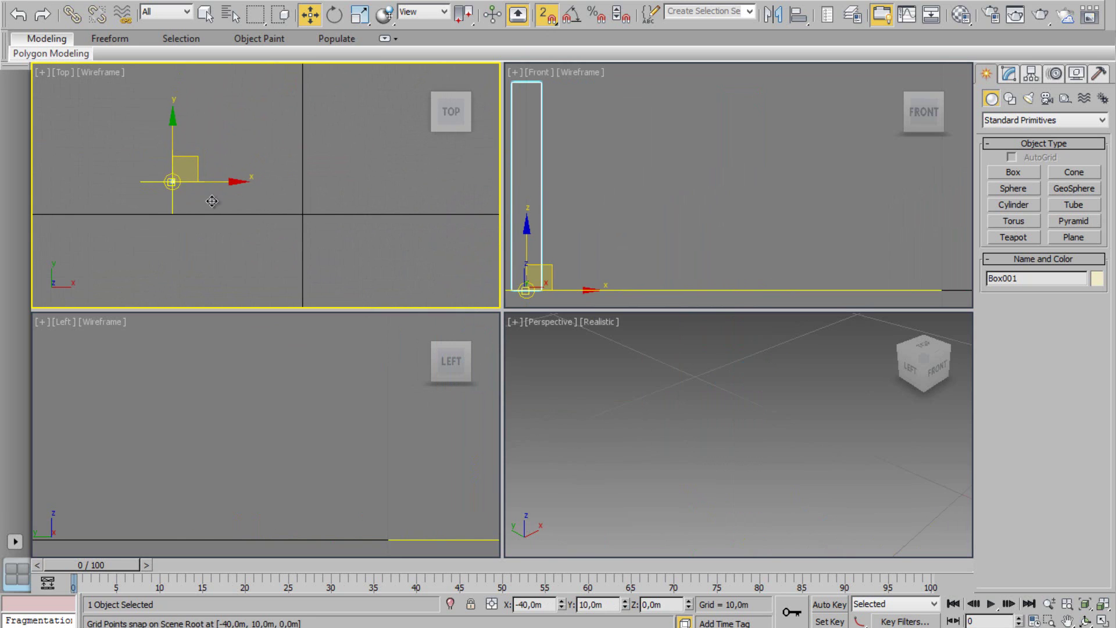
left_click_drag(172, 182, 302, 217)
scroll(298, 240, "up", 3)
middle_click_drag(315, 226, 248, 254)
scroll(190, 201, "down", 4)
scroll(265, 239, "down", 3)
scroll(198, 252, "up", 5)
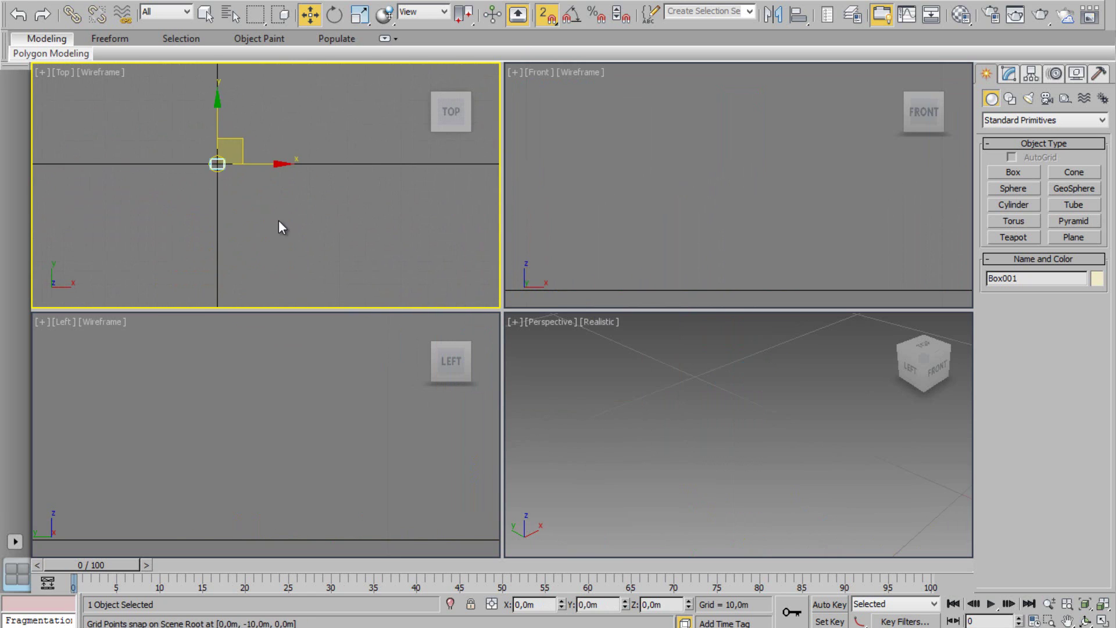
scroll(217, 156, "up", 5)
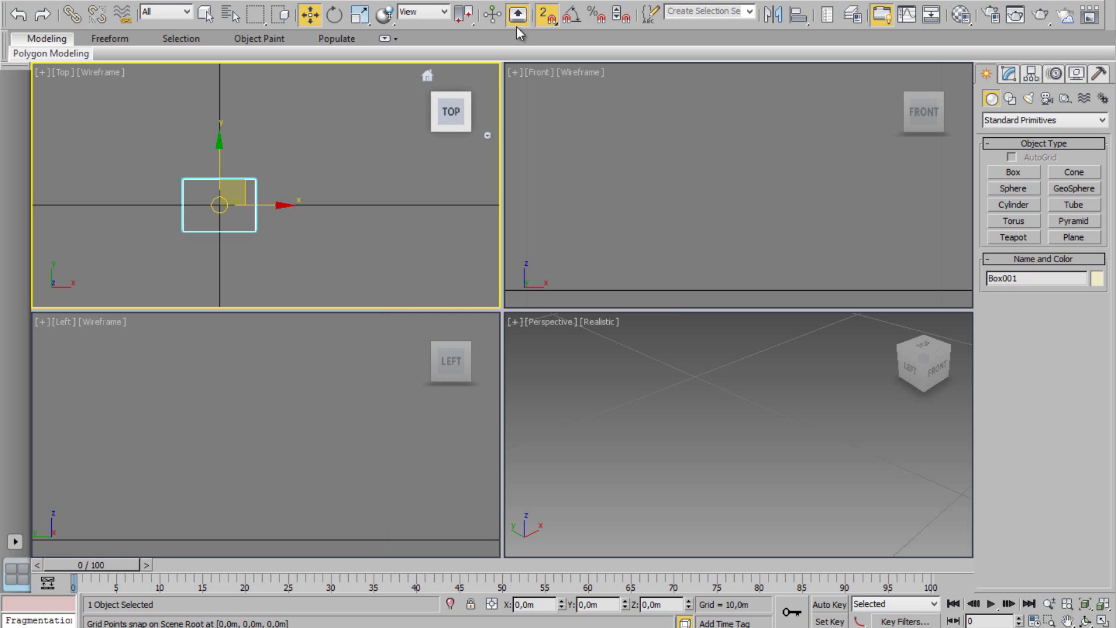
Change the snap settings to use Grid Points and Midpoint, with Vertex snapping turned off.
right_click(547, 15)
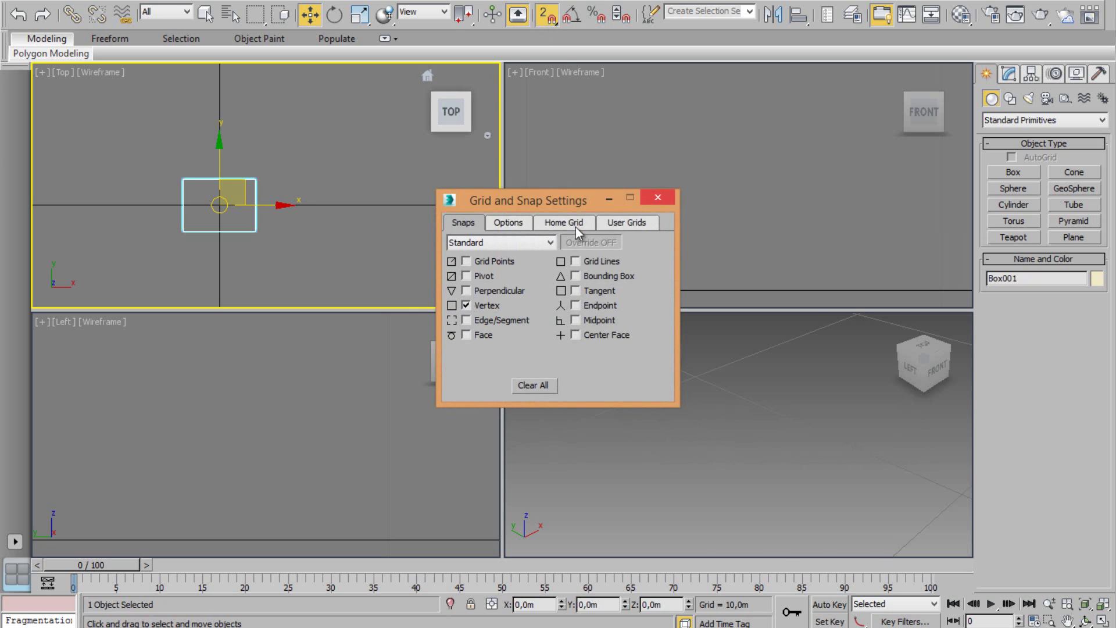
left_click(666, 199)
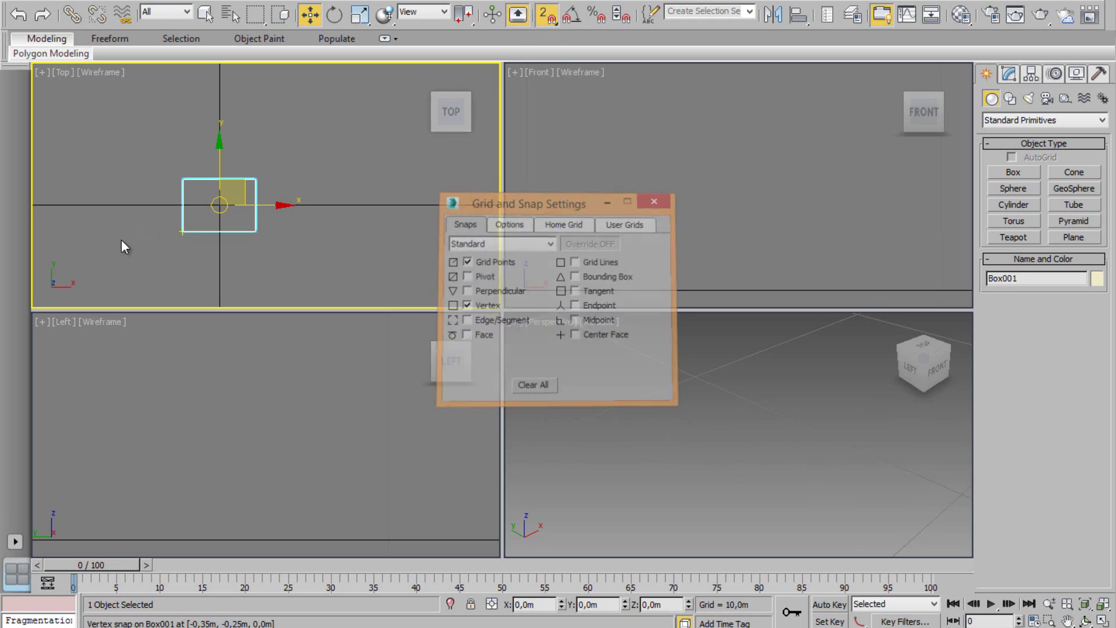
scroll(144, 246, "down", 5)
scroll(161, 247, "up", 5)
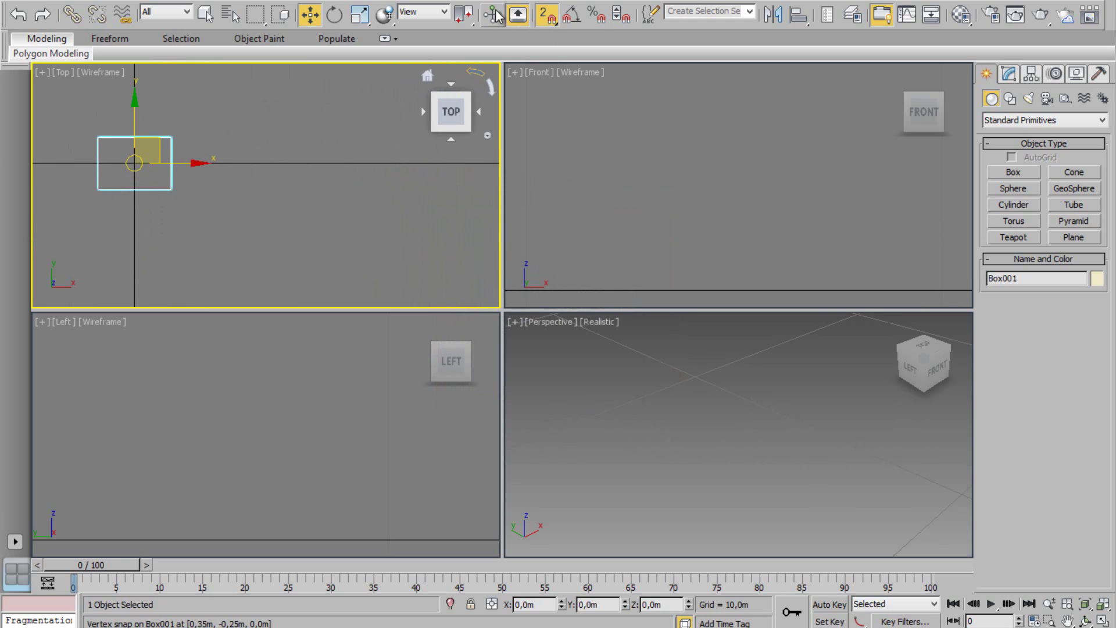
right_click(547, 15)
left_click(468, 307)
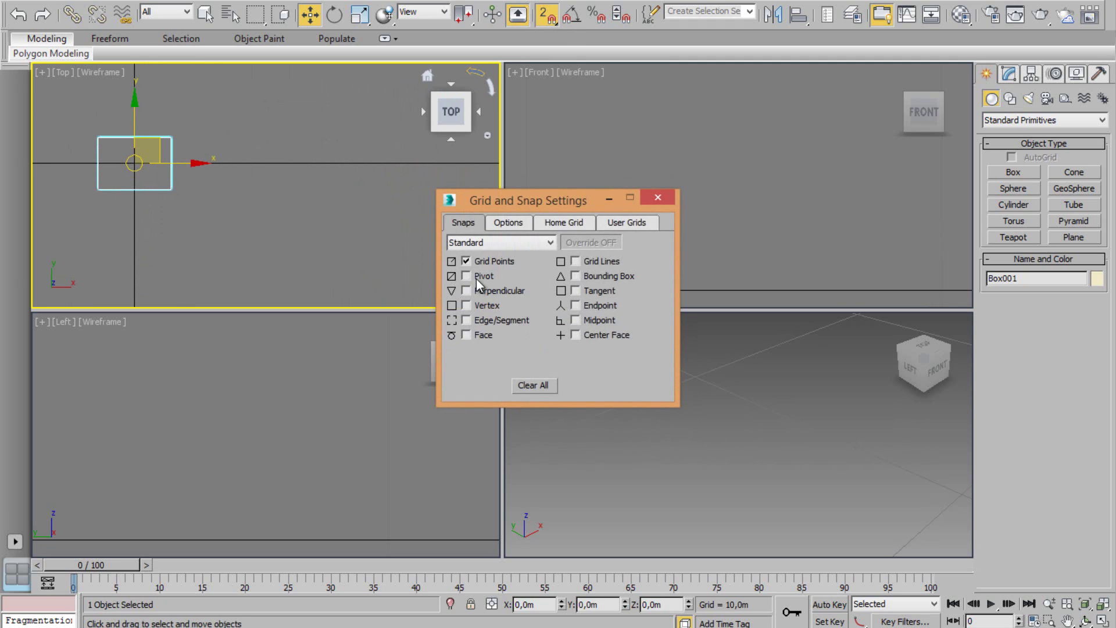
left_click(576, 320)
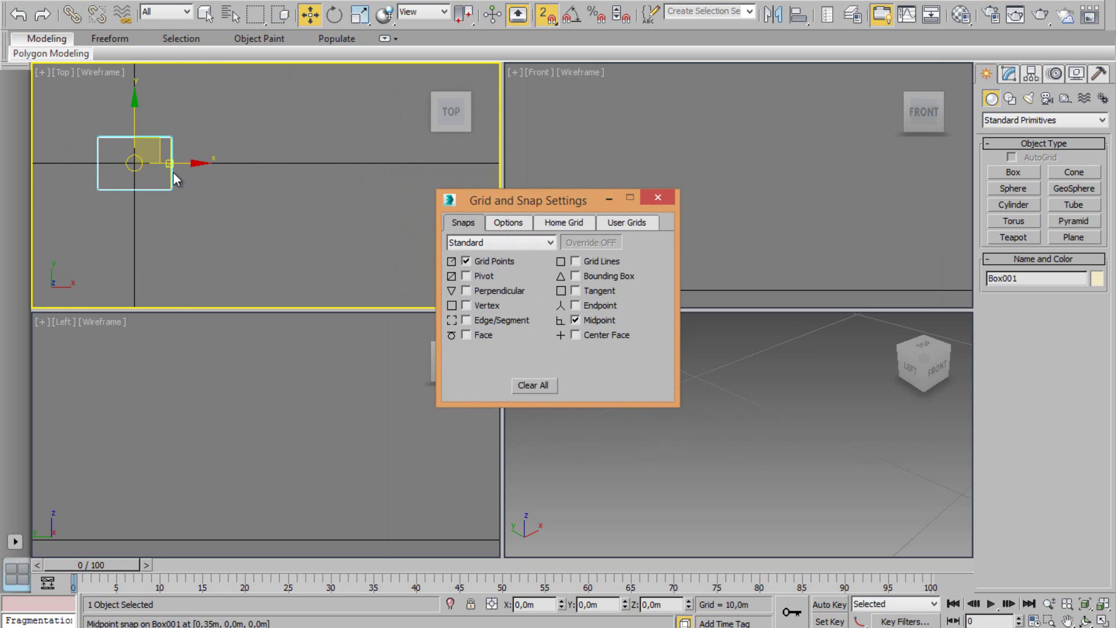
left_click(659, 198)
Clone the box along the X axis as 5 independent copies spaced 10 m apart, snapping to the grid.
scroll(175, 220, "down", 4)
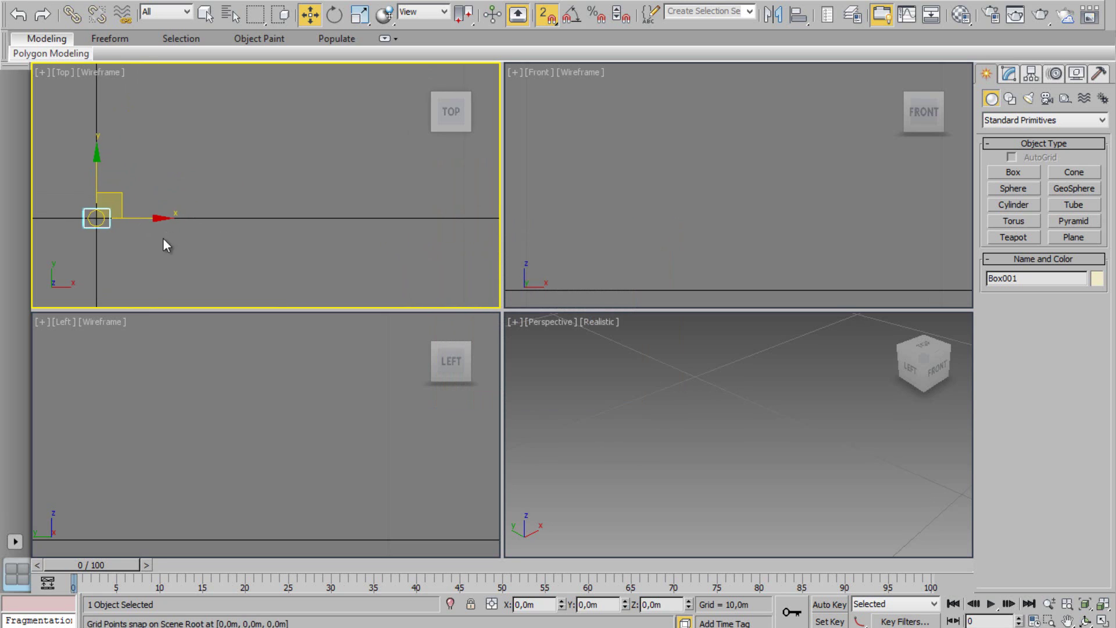
left_click_drag(111, 217, 200, 218, "shift")
left_click(619, 372)
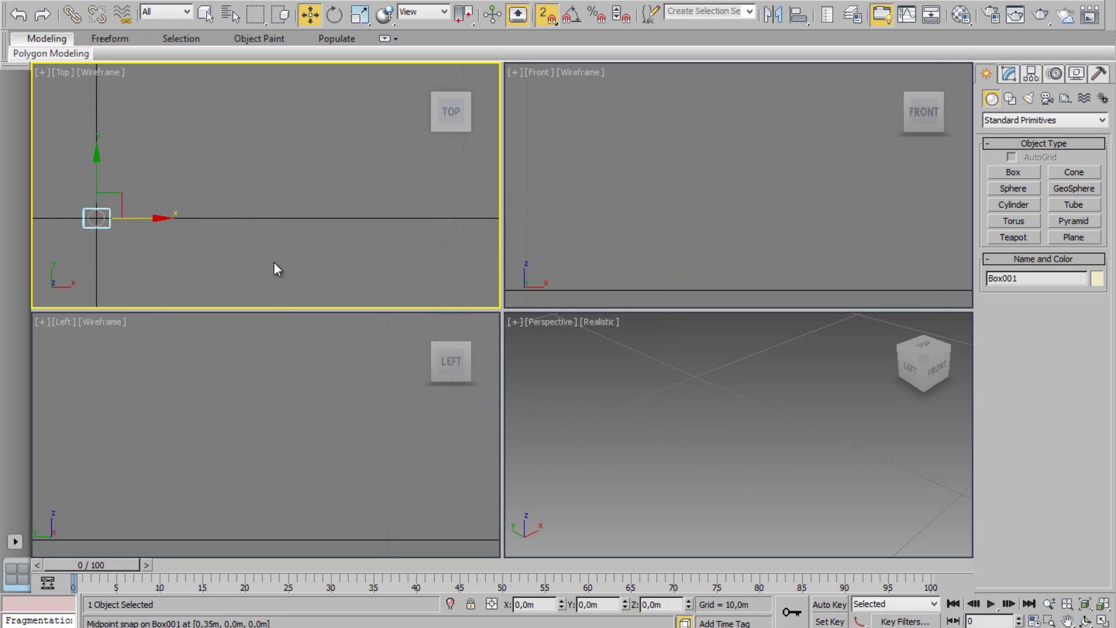
scroll(235, 265, "down", 3)
scroll(204, 267, "up", 2)
scroll(175, 260, "up", 3)
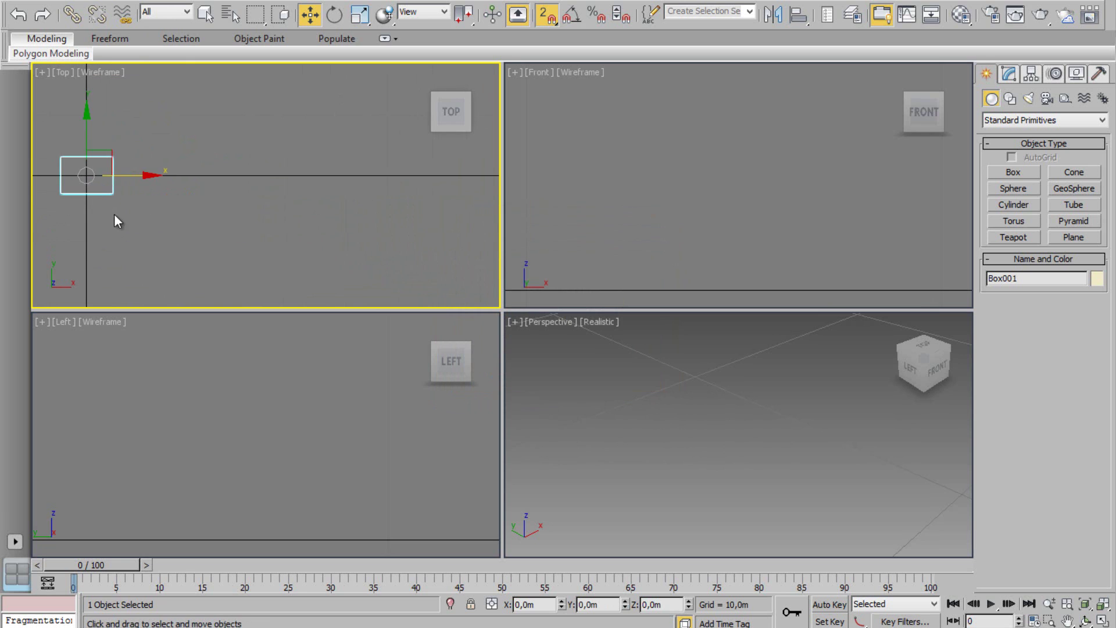
scroll(145, 218, "down", 3)
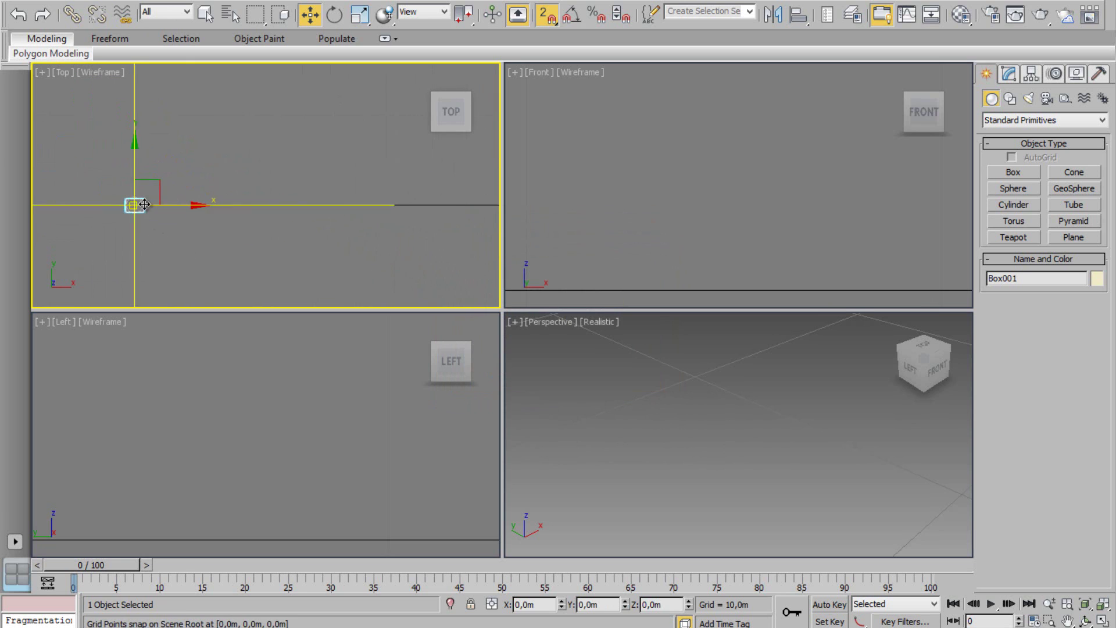
left_click_drag(143, 204, 387, 206, "shift")
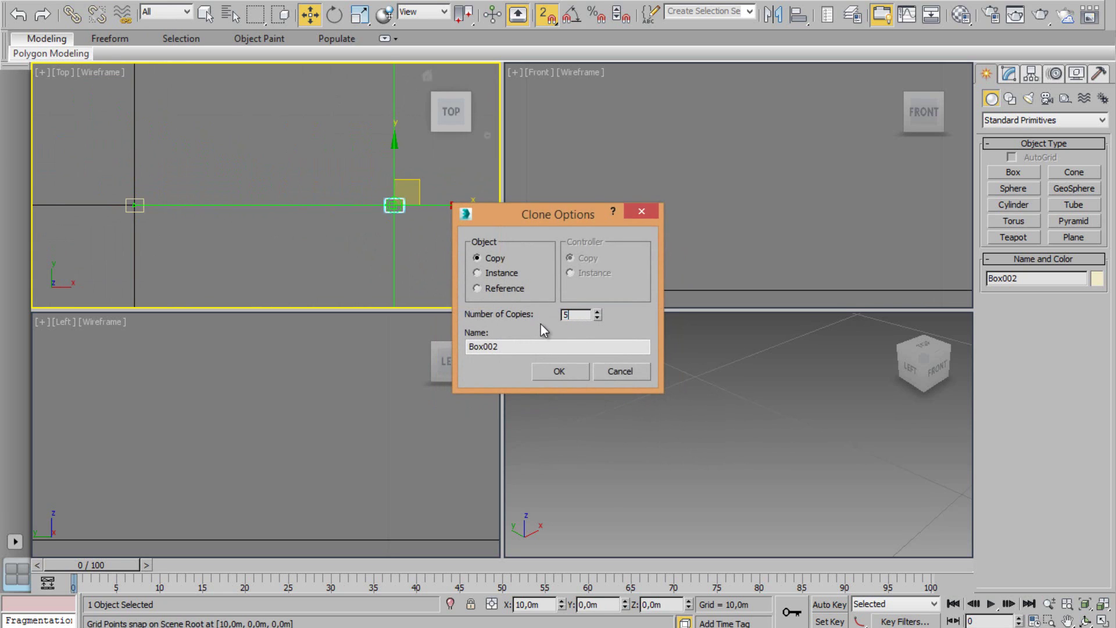
left_click(565, 371)
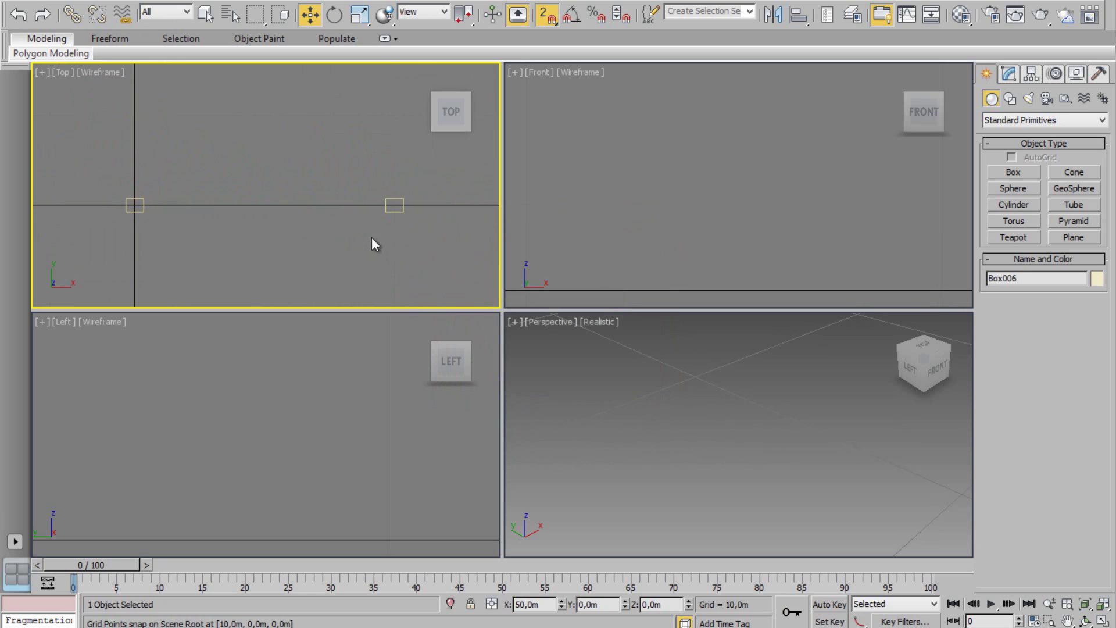
Select the whole row of six boxes in the Top viewport and maximize that viewport.
scroll(285, 218, "down", 7)
mouse_move(359, 227)
middle_mouse_down()
mouse_move(284, 218)
mouse_move(333, 227)
middle_mouse_up()
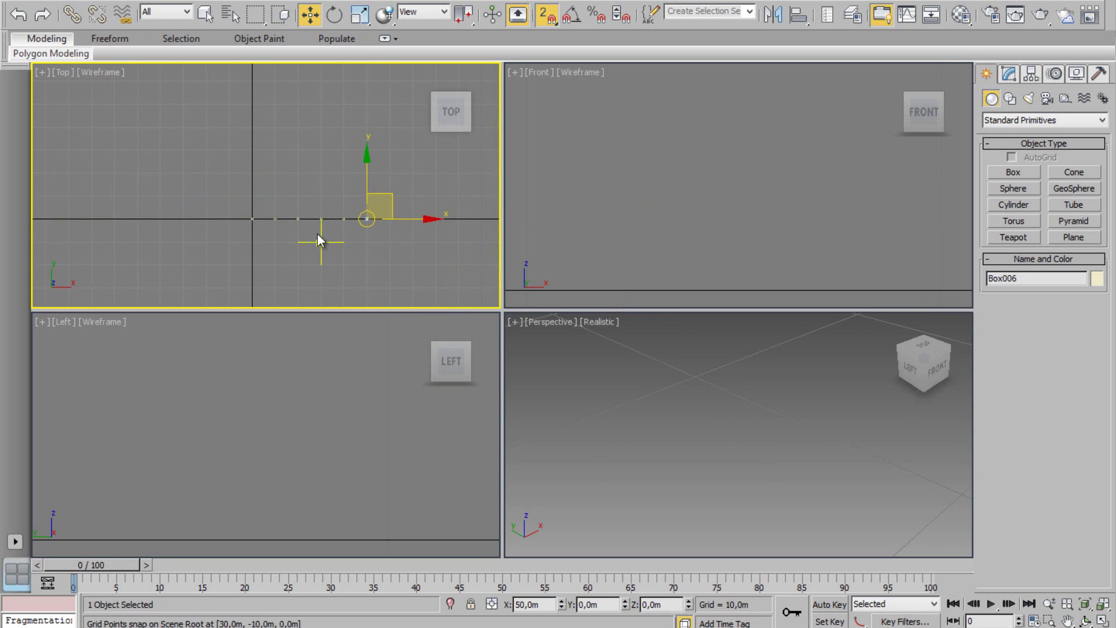
scroll(351, 232, "up", 5)
left_click_drag(61, 167, 452, 204)
middle_click_drag(205, 190, 410, 226)
scroll(410, 226, "up", 3)
scroll(269, 218, "up", 2)
middle_click_drag(270, 218, 232, 263)
left_click(1101, 621)
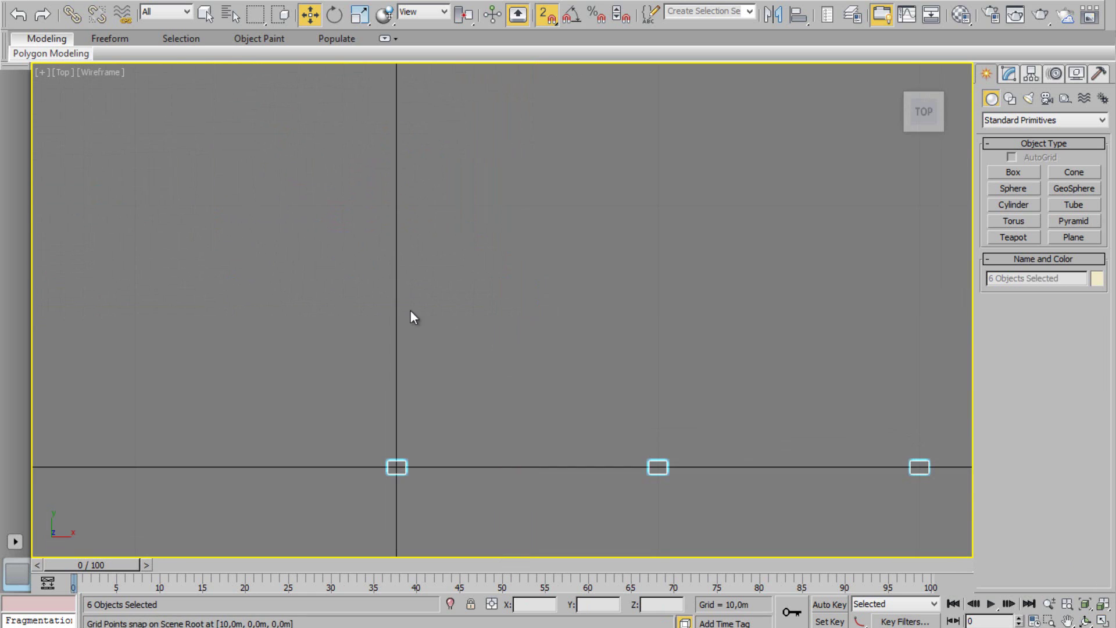
Turn off Midpoint snapping, leaving Grid Points as the only active snap type.
middle_click_drag(405, 445, 360, 448)
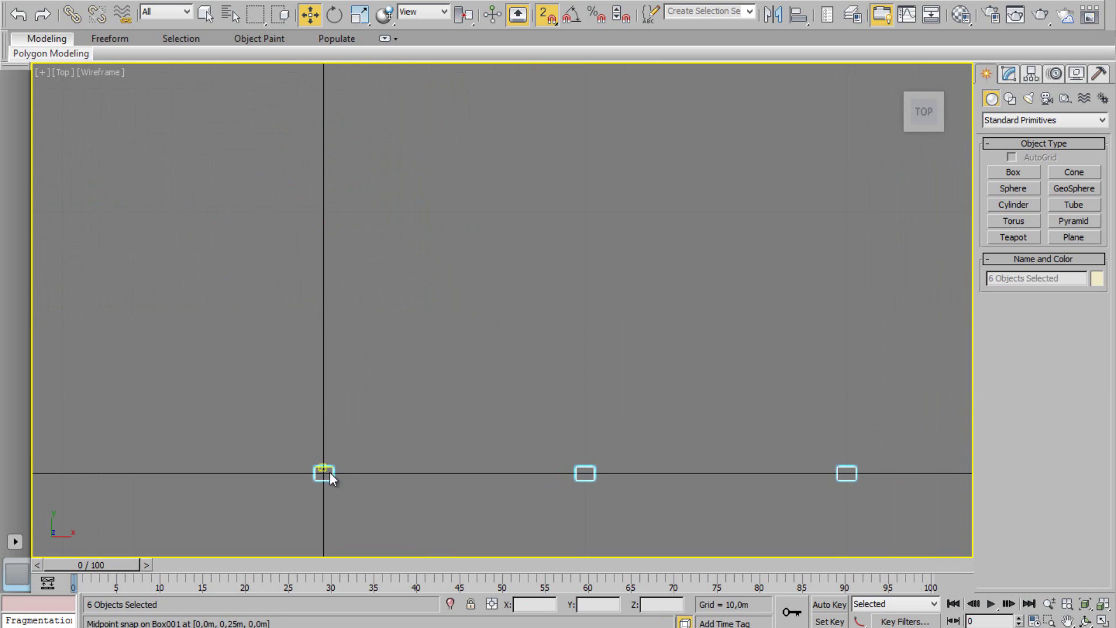
right_click(554, 18)
left_click(578, 320)
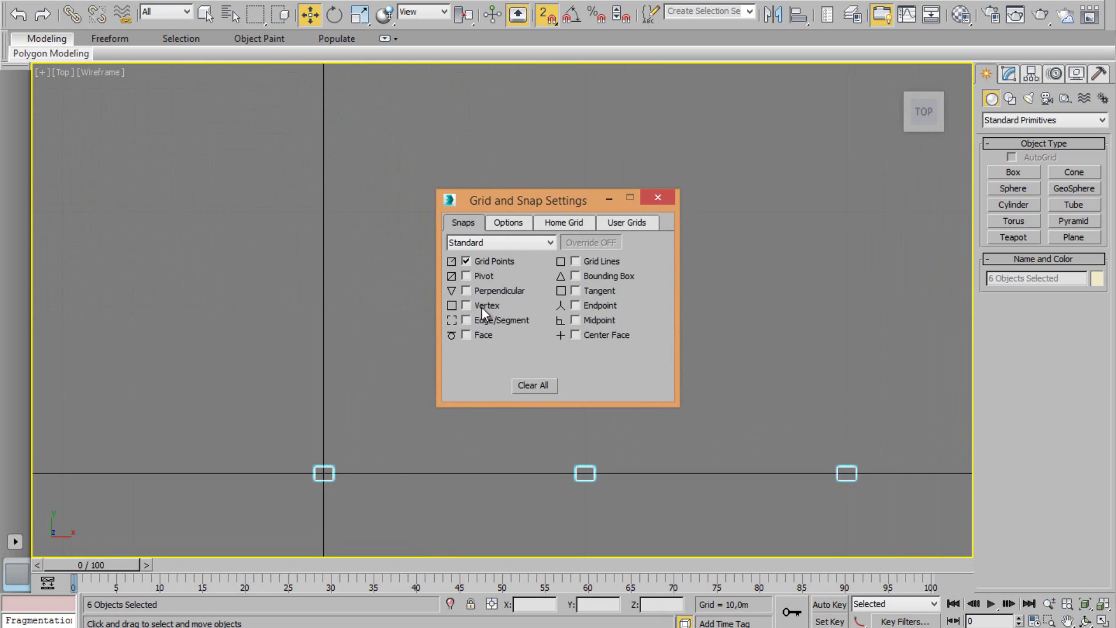
left_click(658, 198)
middle_click_drag(400, 357, 383, 363)
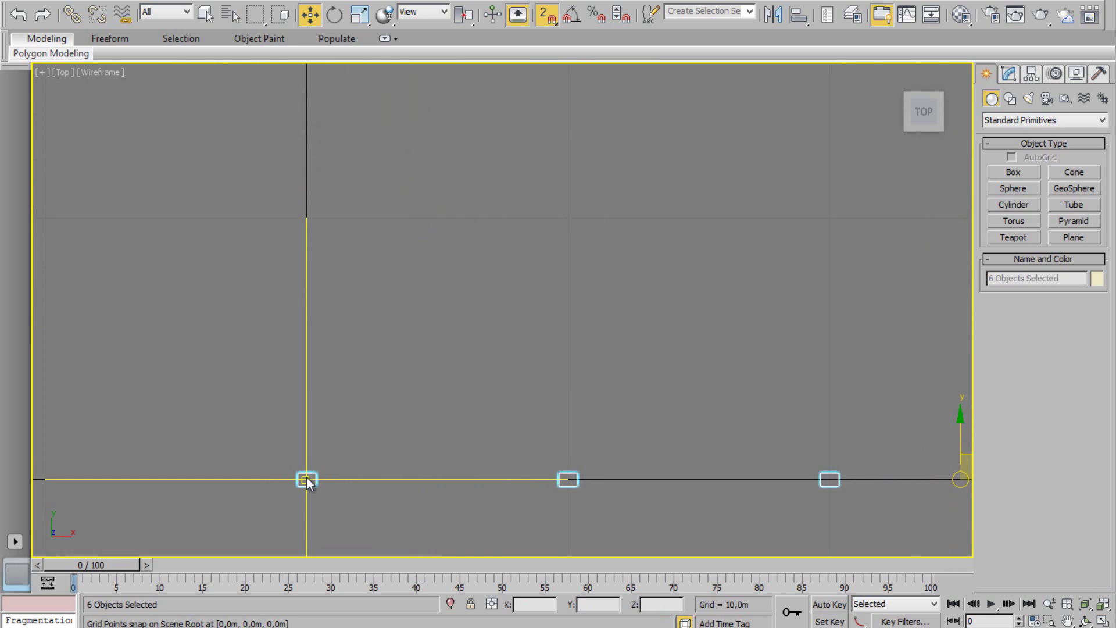
mouse_move(306, 472)
left_mouse_down()
mouse_move(308, 248)
mouse_move(386, 211)
mouse_move(744, 235)
mouse_move(668, 225)
left_mouse_up()
left_click(627, 372)
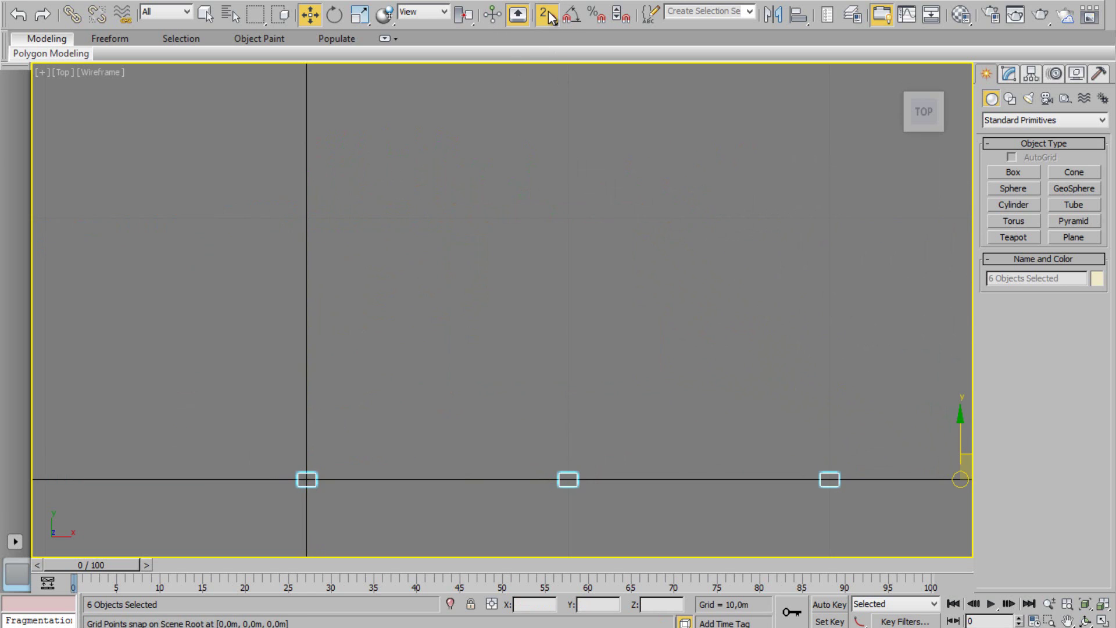
Switch snapping to 2.5D mode and check that Grid Points is the active snap type.
left_click_drag(549, 17, 551, 64)
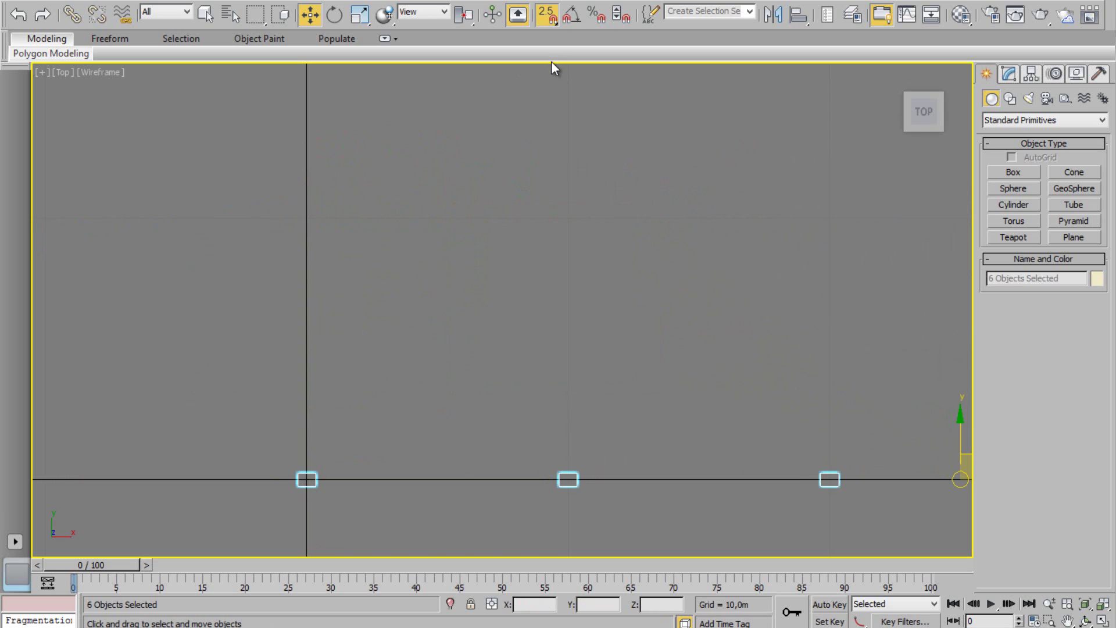
right_click(551, 21)
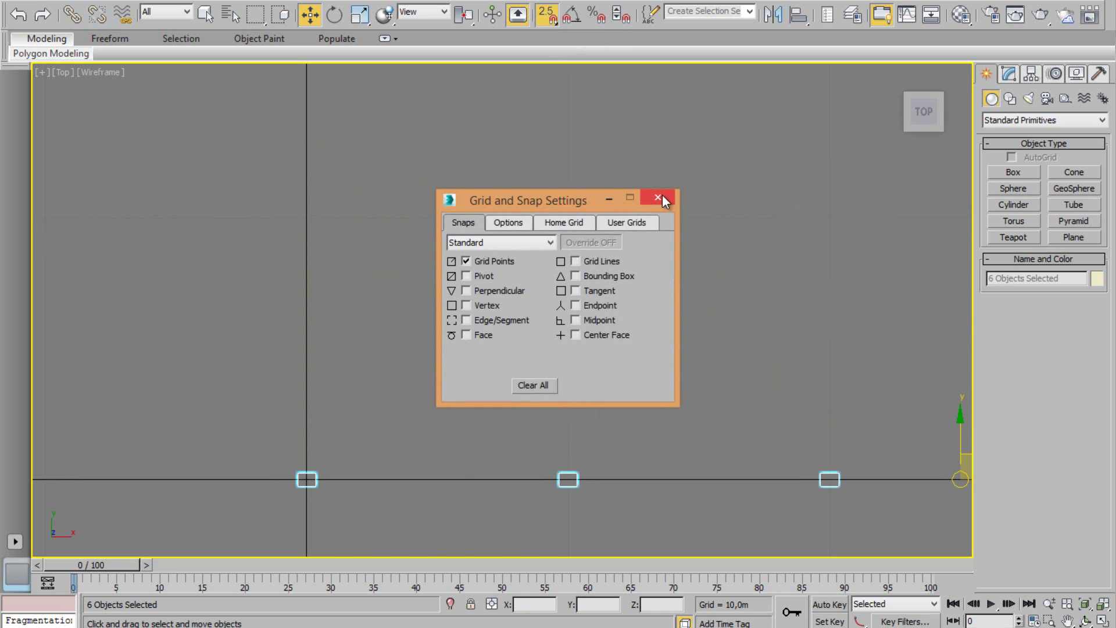
left_click(660, 198)
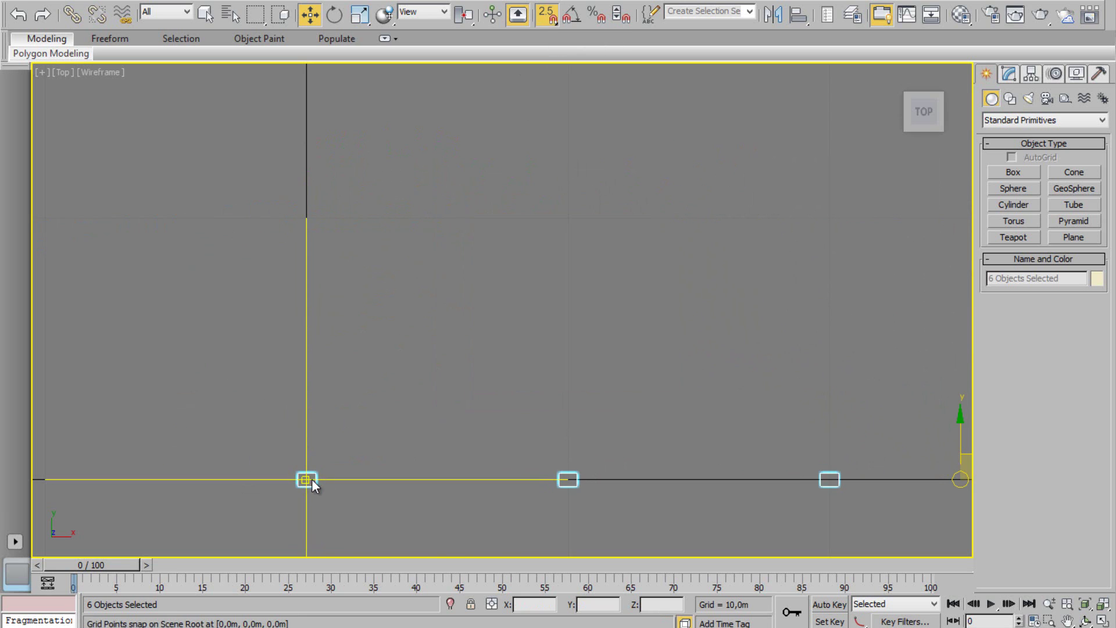
Clone the selected row of boxes along the Y axis as 8 independent copies spaced 10 m apart, snapping to the grid.
left_click_drag(312, 480, 304, 218)
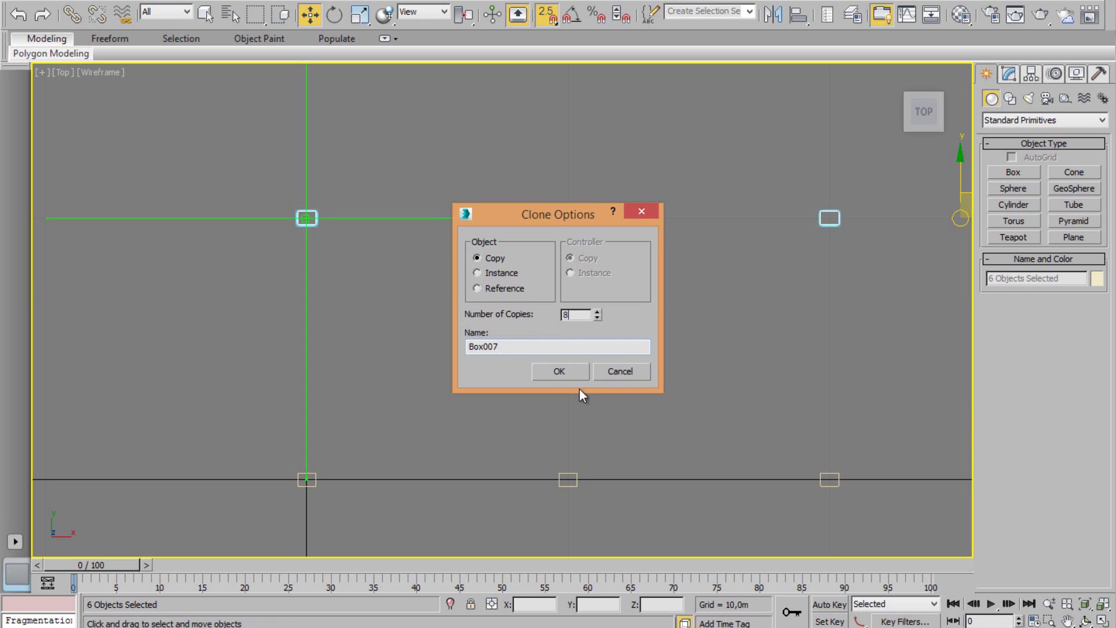
left_click(560, 372)
middle_click_drag(562, 389, 403, 379)
scroll(403, 378, "down", 5)
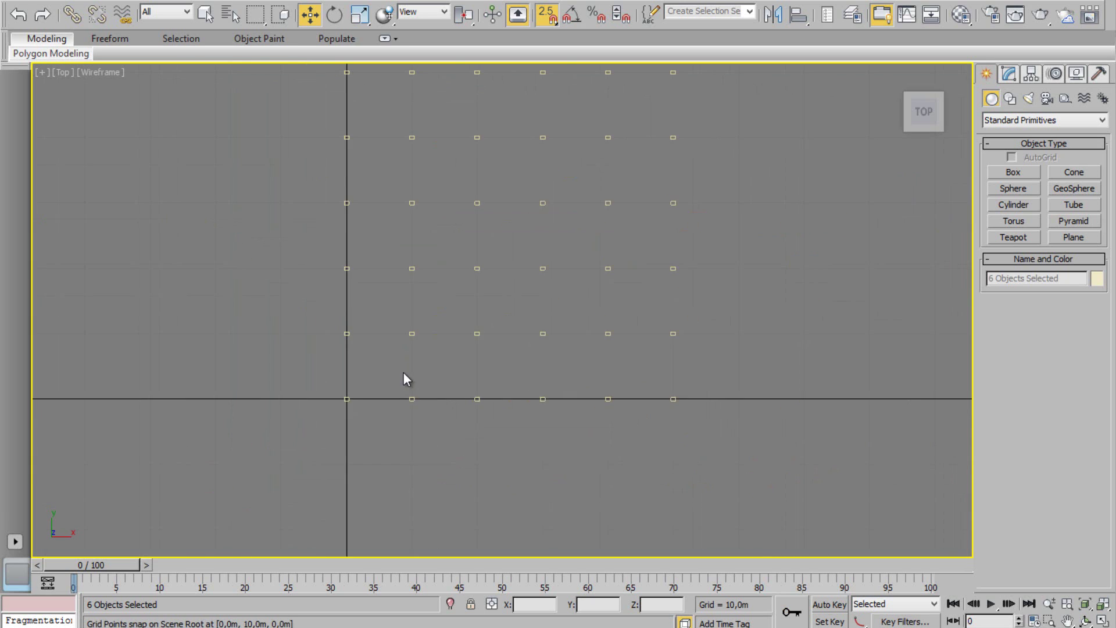
middle_click_drag(465, 363, 445, 390)
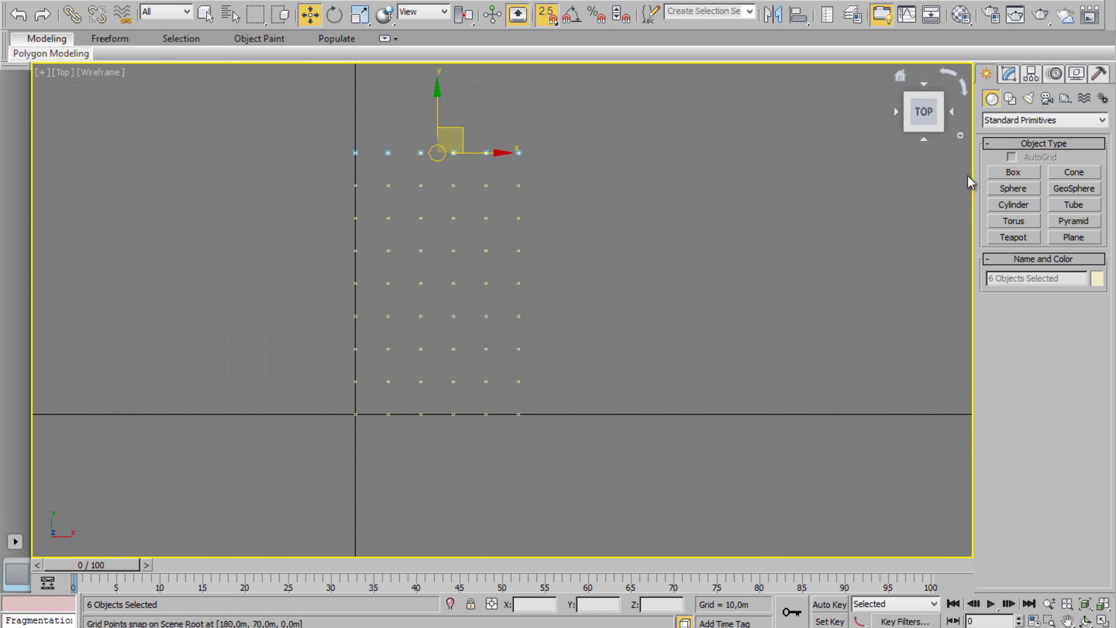
Restrict snapping to Vertex and draw a flat box of 80,5 x 50,7 m between opposite outer corners of the column grid.
left_click(996, 169)
scroll(351, 199, "up", 12)
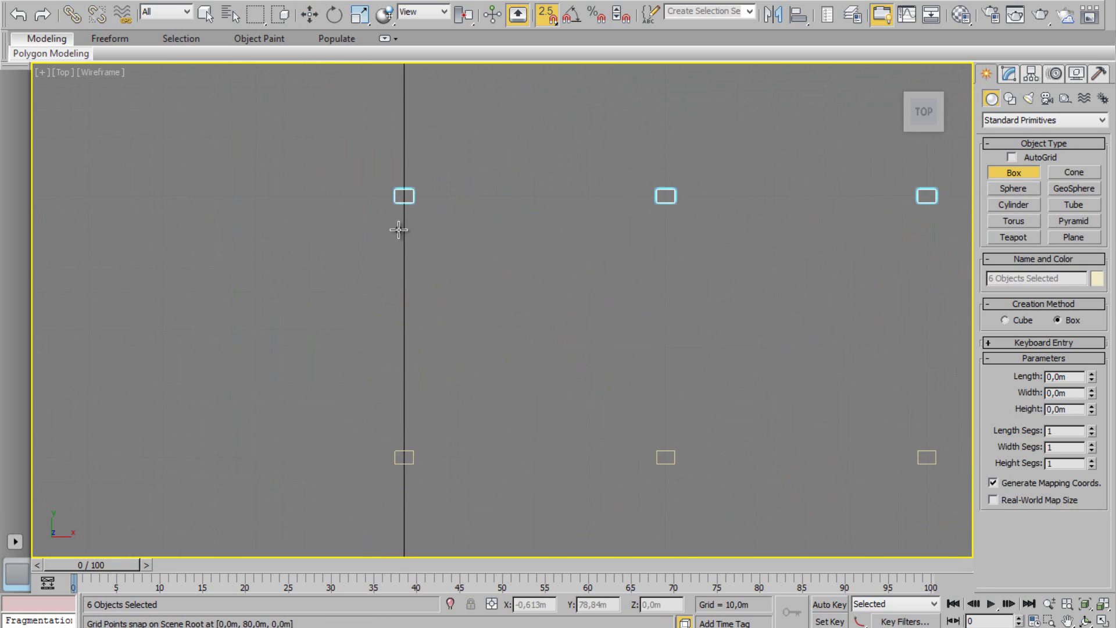
scroll(302, 145, "down", 12)
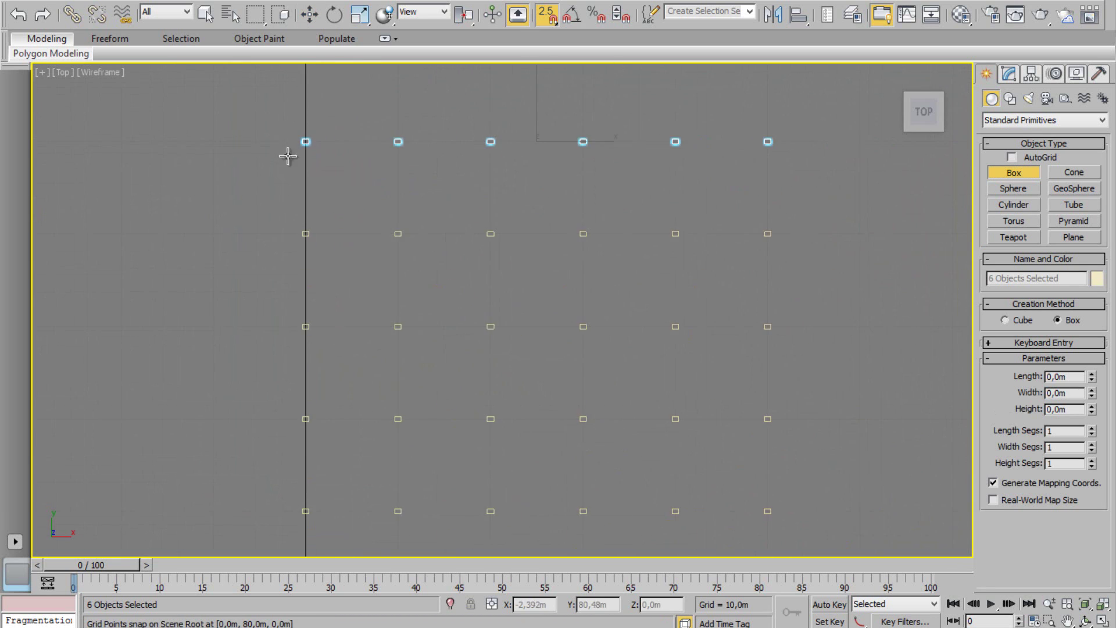
right_click(546, 14)
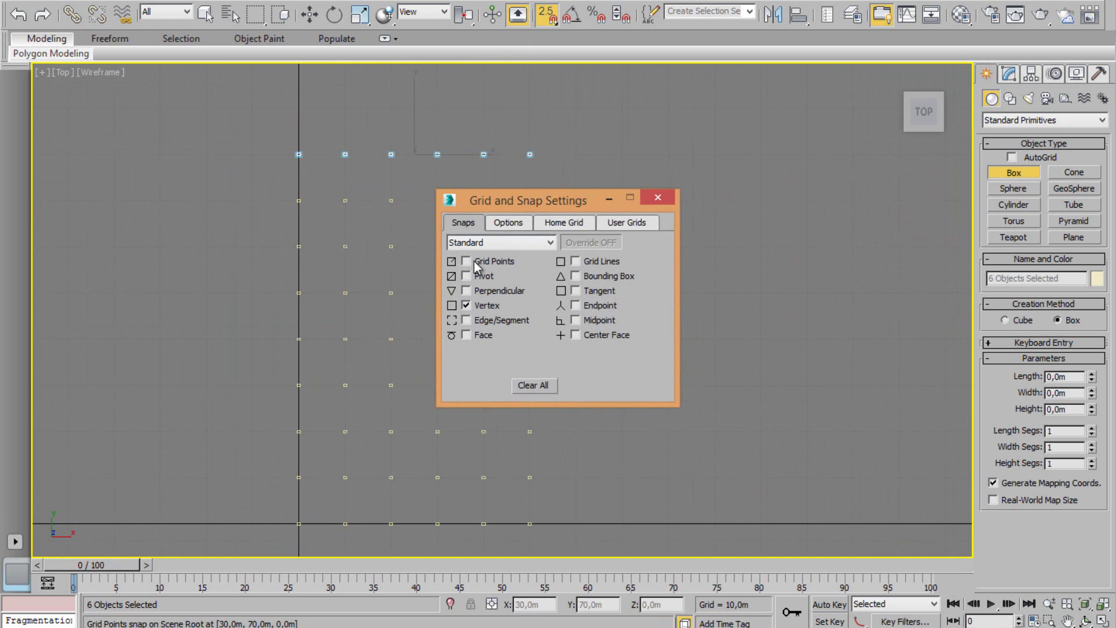
left_click(657, 198)
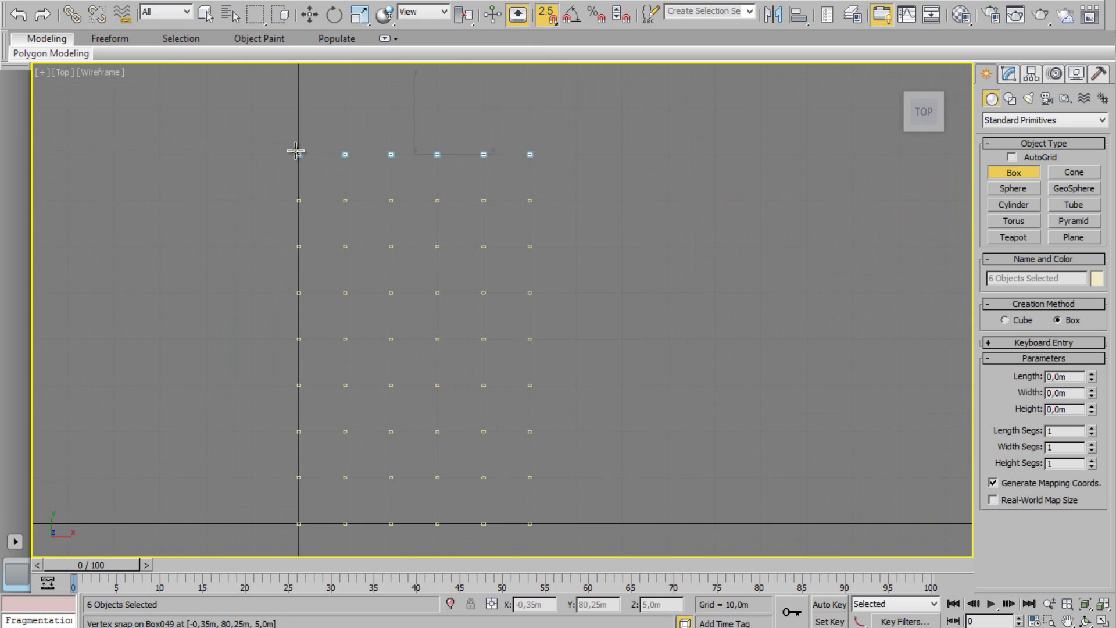
left_click_drag(296, 150, 535, 530)
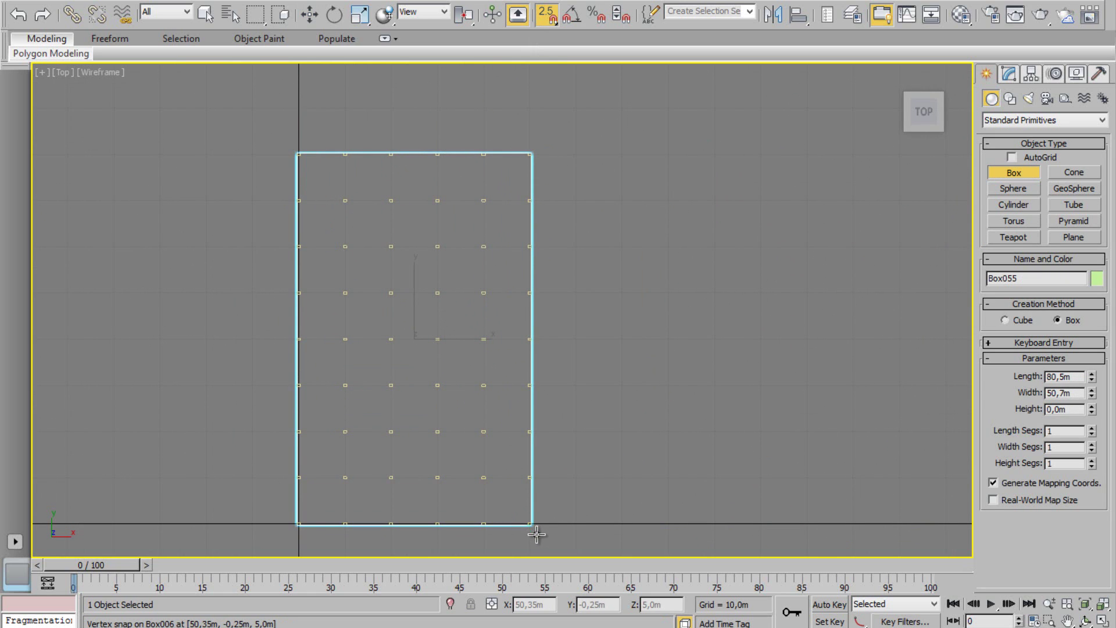
key("w")
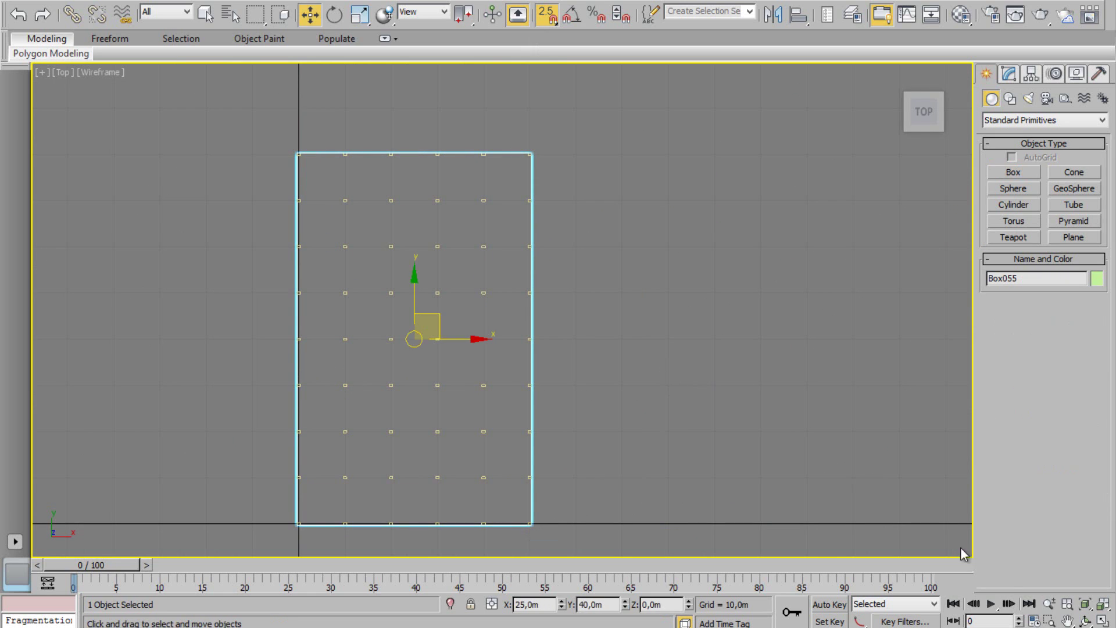
Restore the four-viewport layout and inspect the flat box and columns in the Perspective viewport.
left_click(1102, 621)
right_click(610, 442)
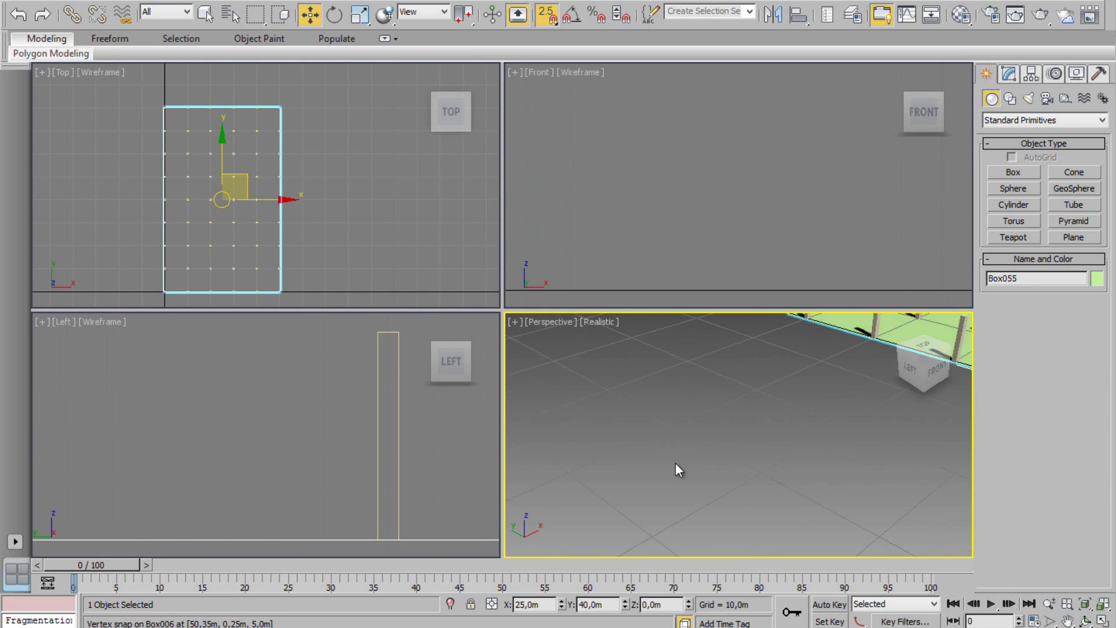
key("z")
scroll(724, 474, "up", 5)
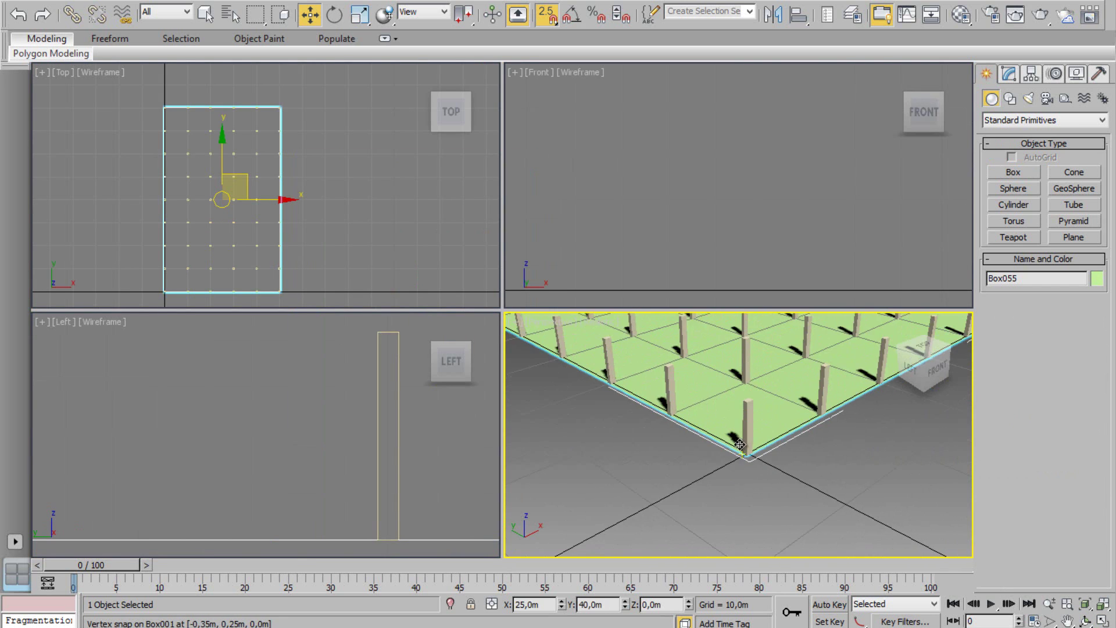
scroll(740, 444, "up", 2)
scroll(789, 478, "down", 8)
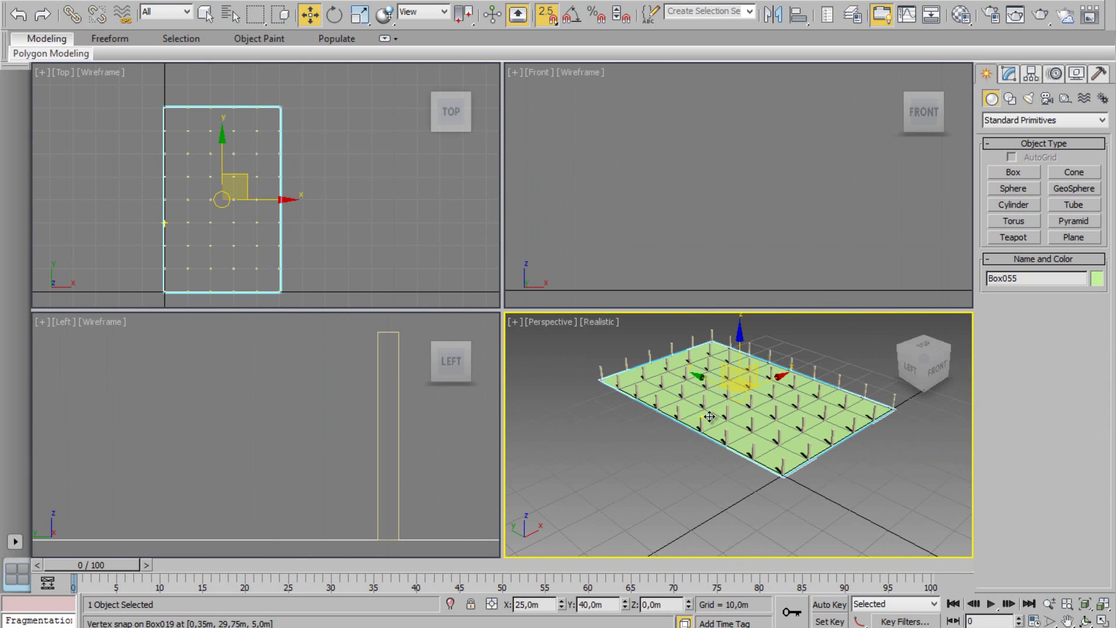
scroll(823, 461, "up", 2)
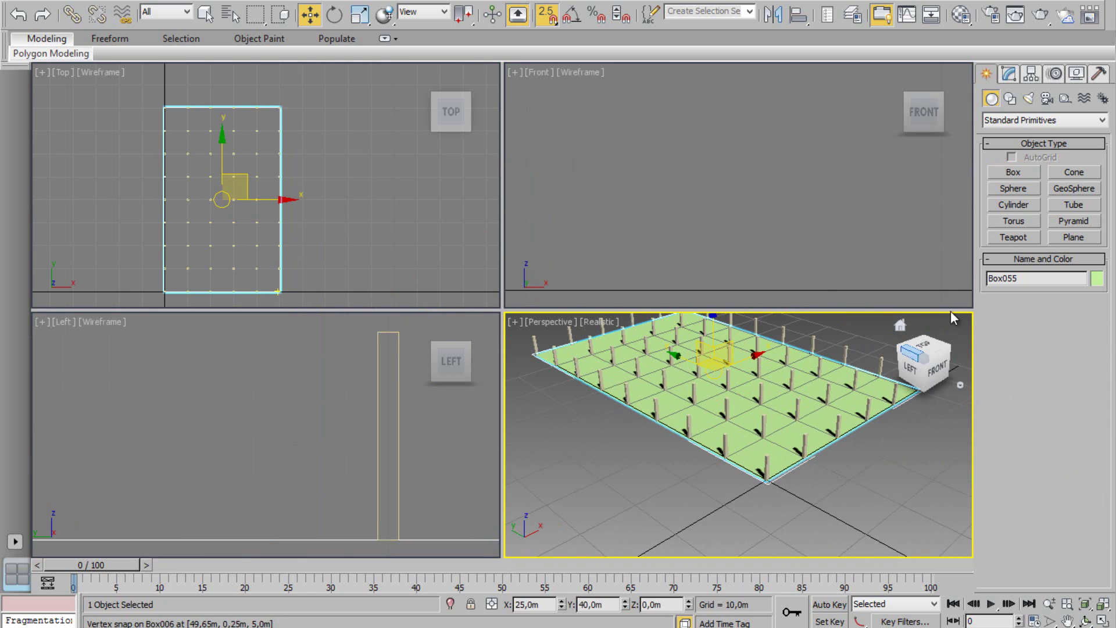
Set the height of the flat base box to 0,5 m.
left_click(1009, 73)
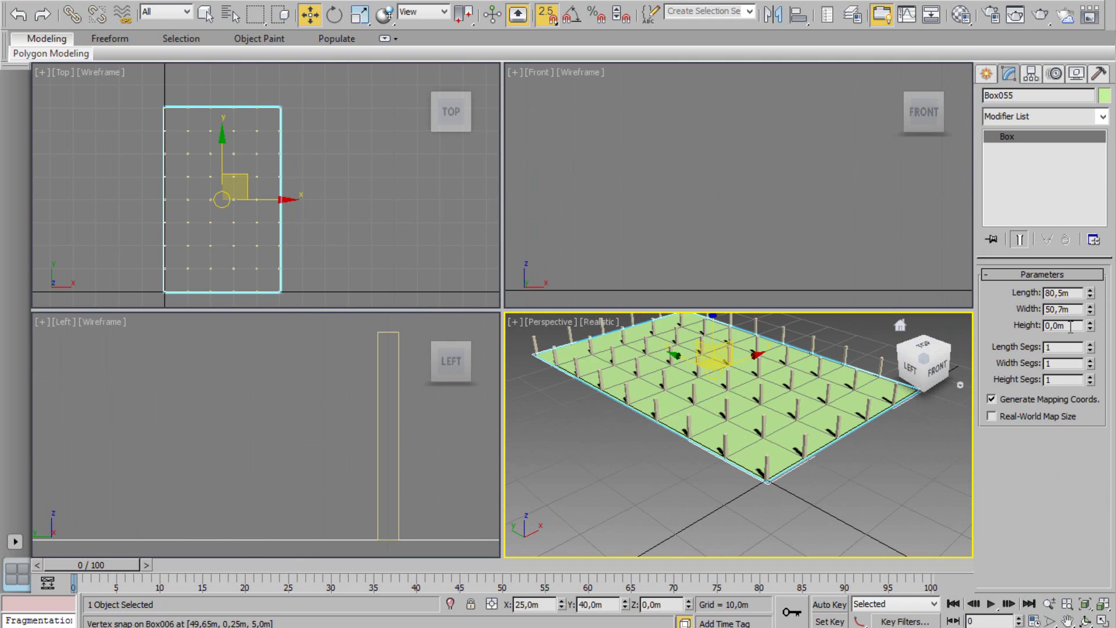
left_click_drag(1070, 328, 1057, 331)
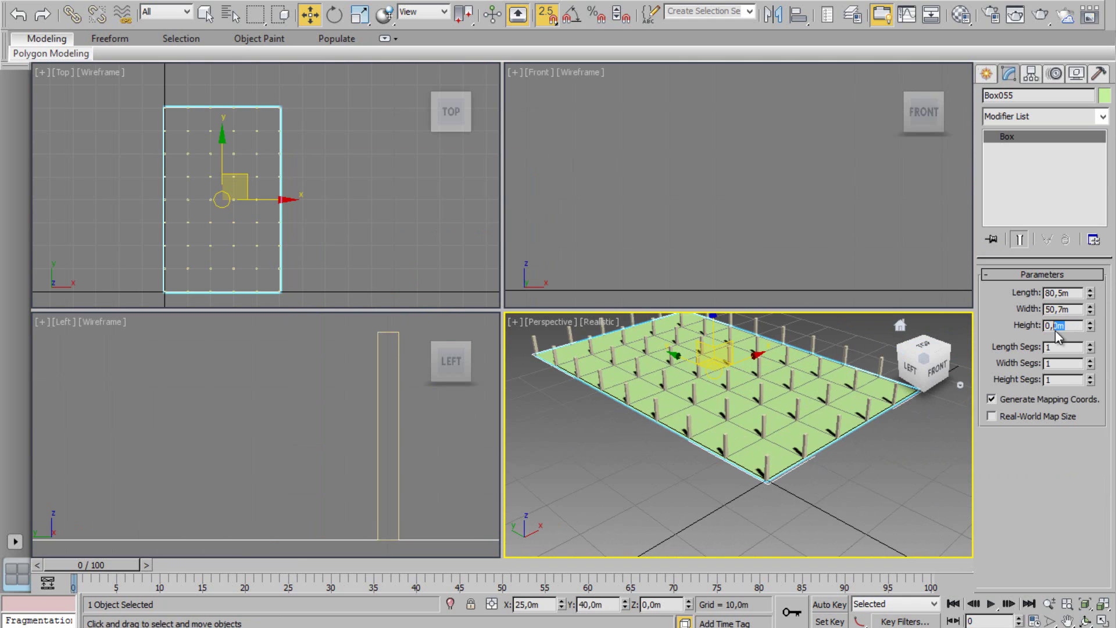
type("5")
key("Return")
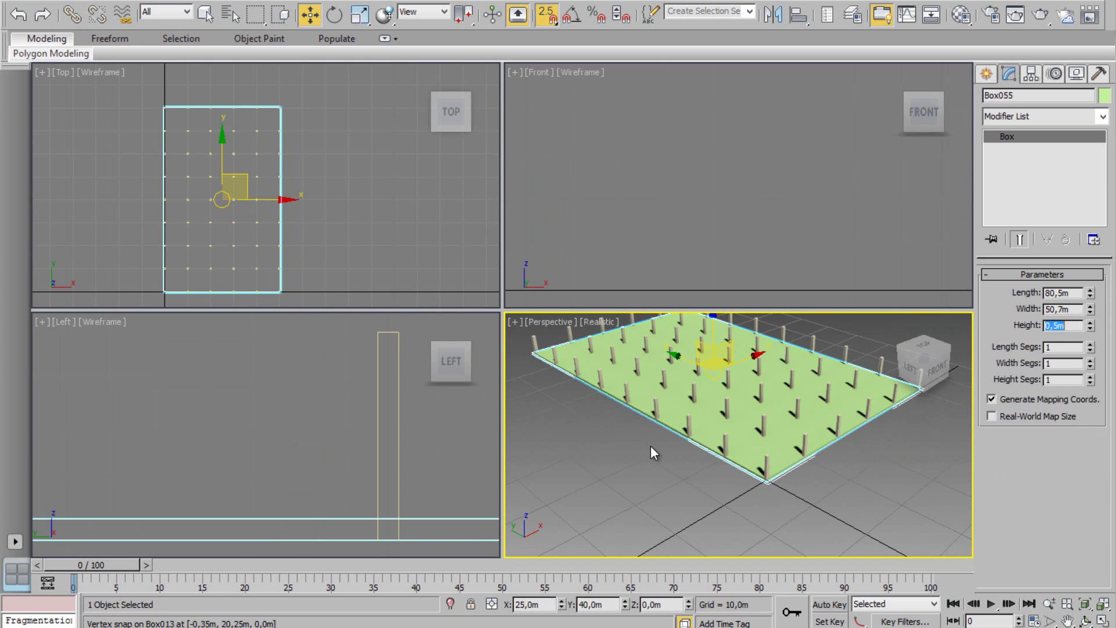
Set the base box's height to -0,5 m so the slab extends below the columns.
type("-")
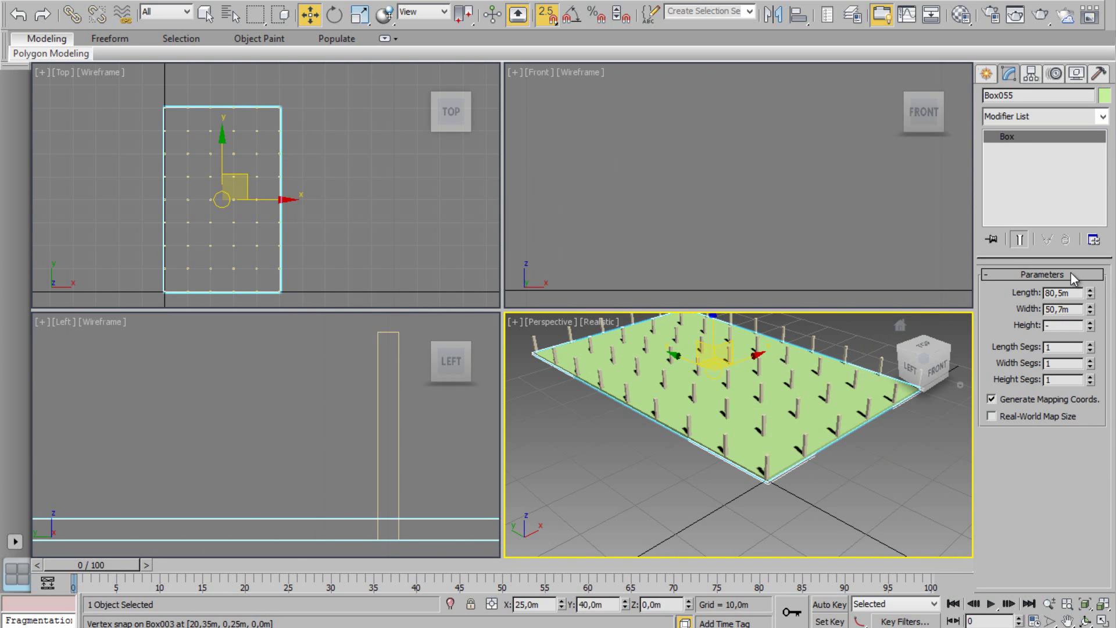
type("0,5")
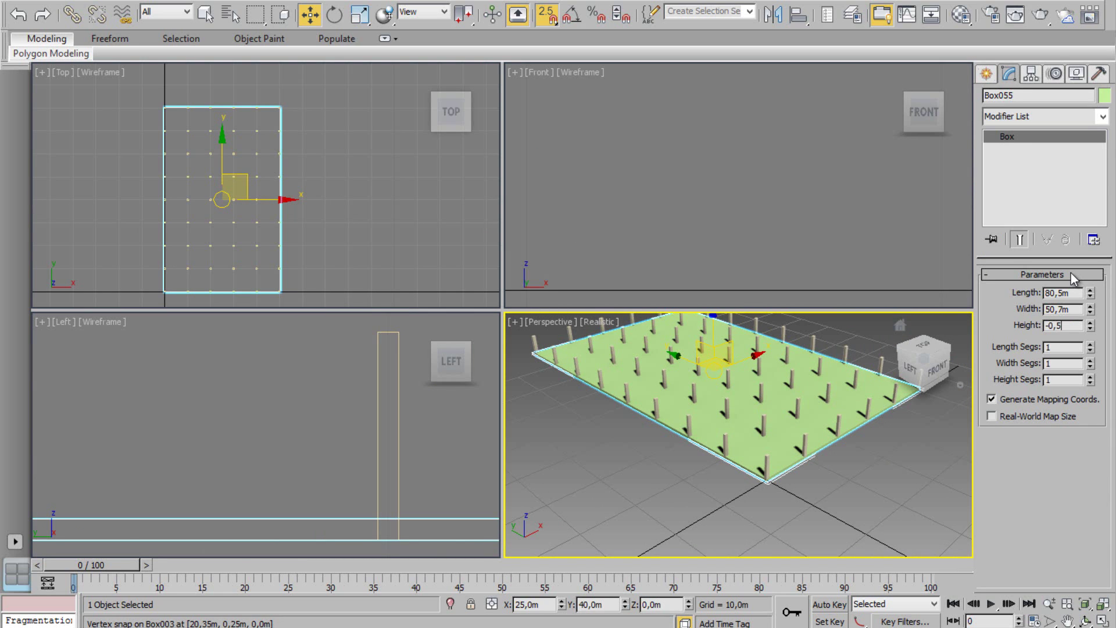
key("Return")
middle_click_drag(743, 431, 738, 467)
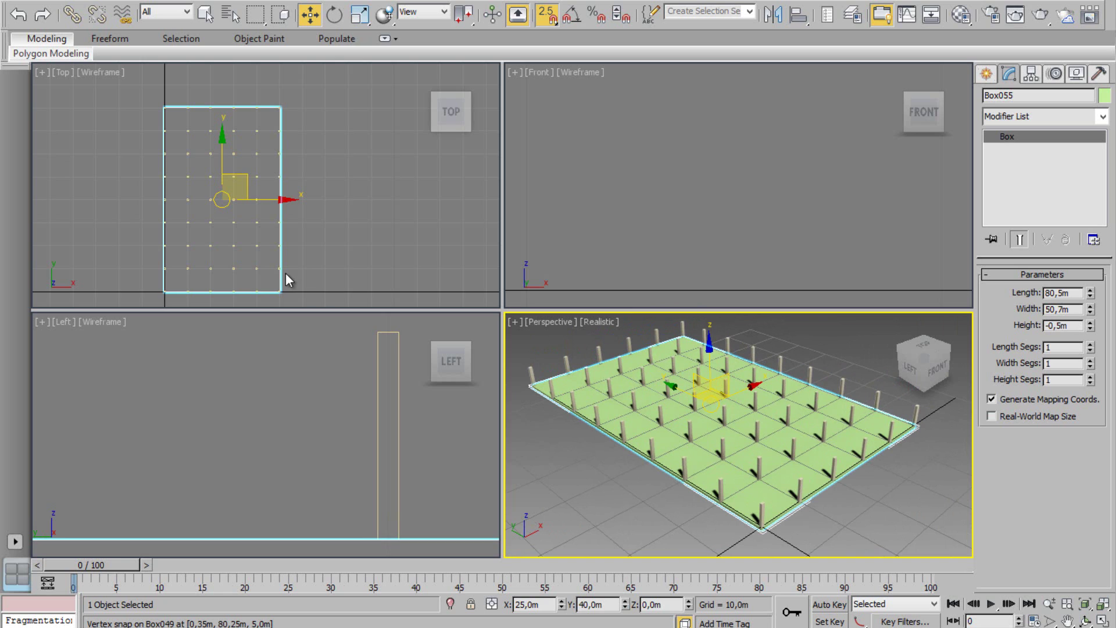
Select the slab and all the columns together in the Front viewport.
middle_click_drag(254, 225, 296, 223)
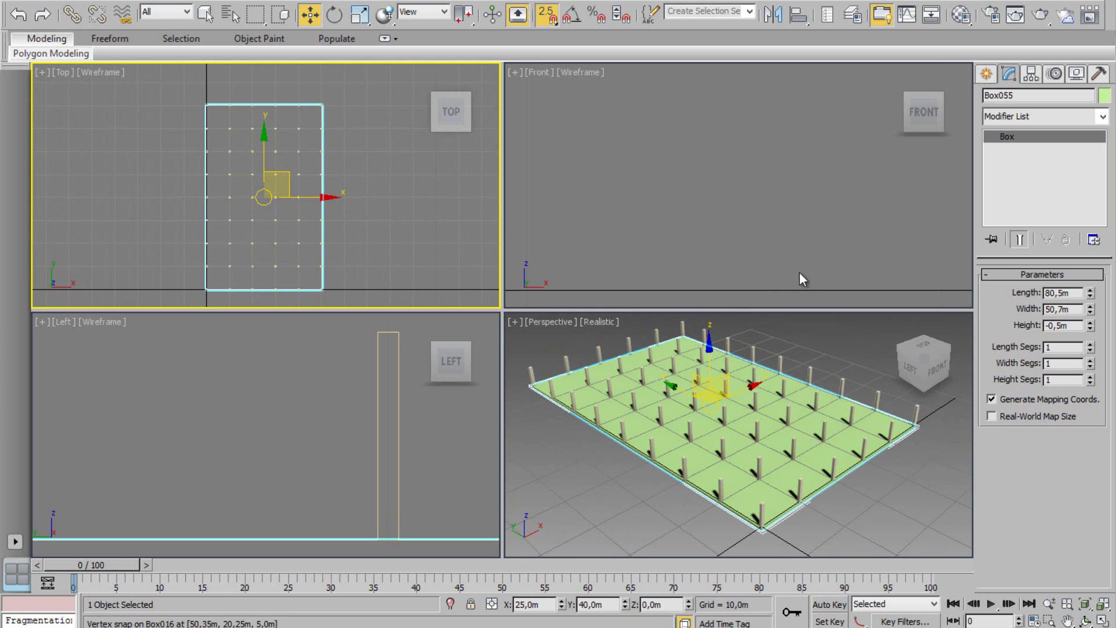
left_click(205, 14)
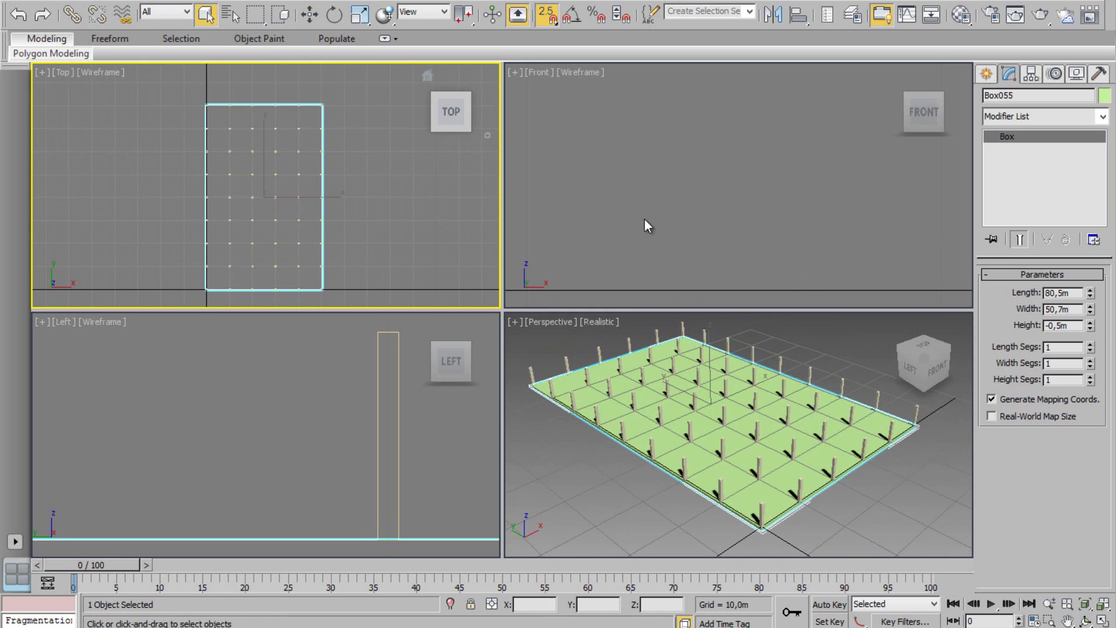
scroll(644, 218, "down", 5)
scroll(707, 221, "down", 5)
middle_click_drag(750, 233, 655, 207)
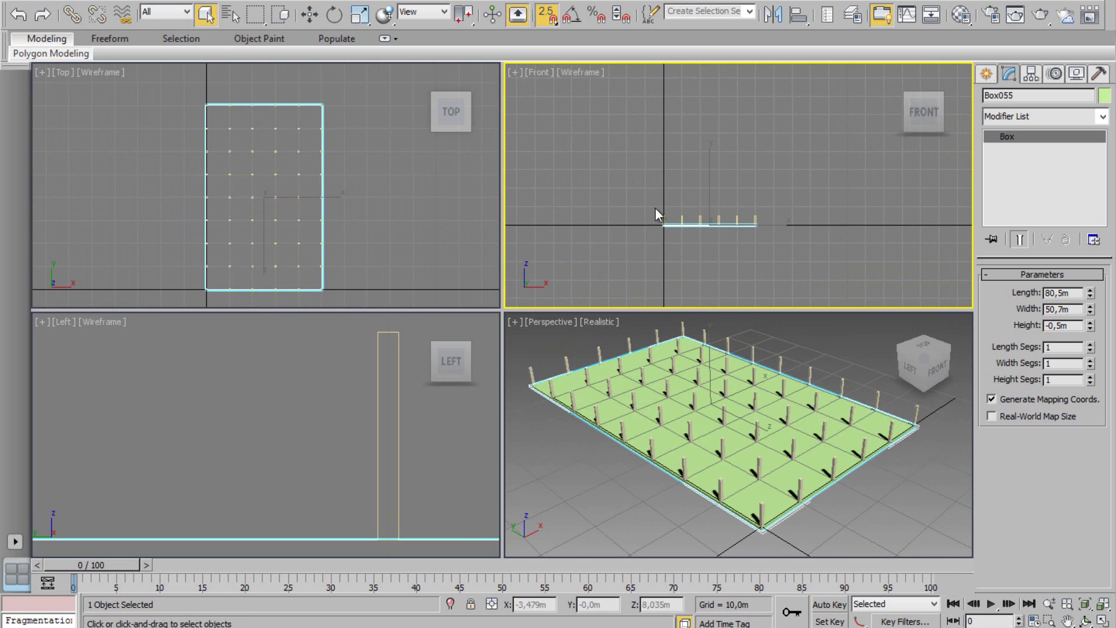
left_click_drag(825, 236, 824, 236)
scroll(686, 233, "up", 5)
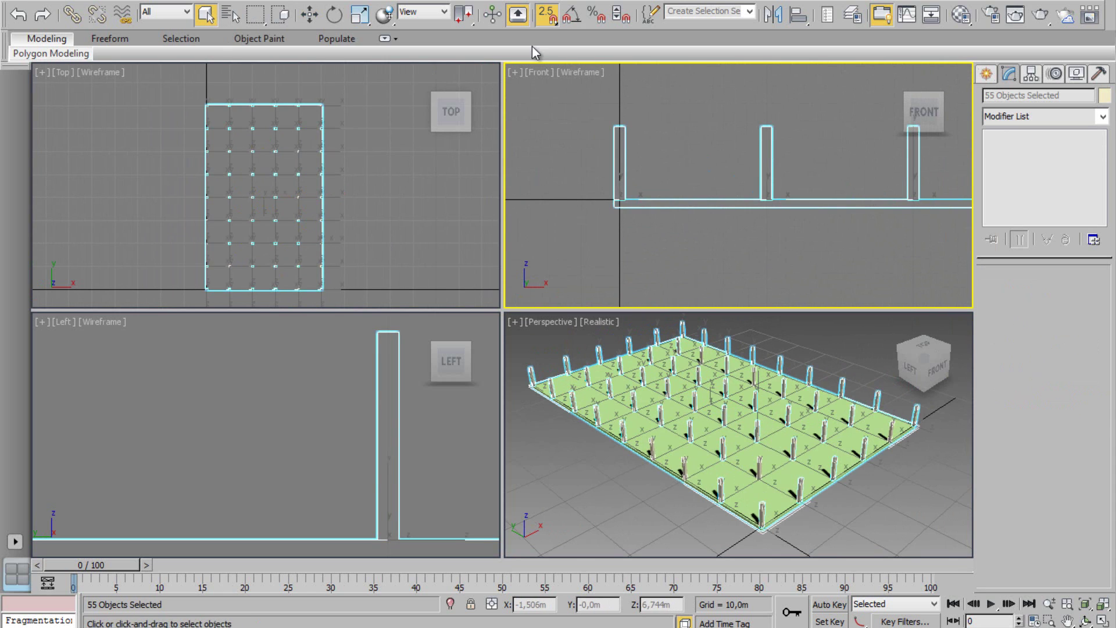
Try to move the whole selection in the Front viewport by the slab's lower corner vertex with Vertex snapping, and undo the move.
right_click(546, 17)
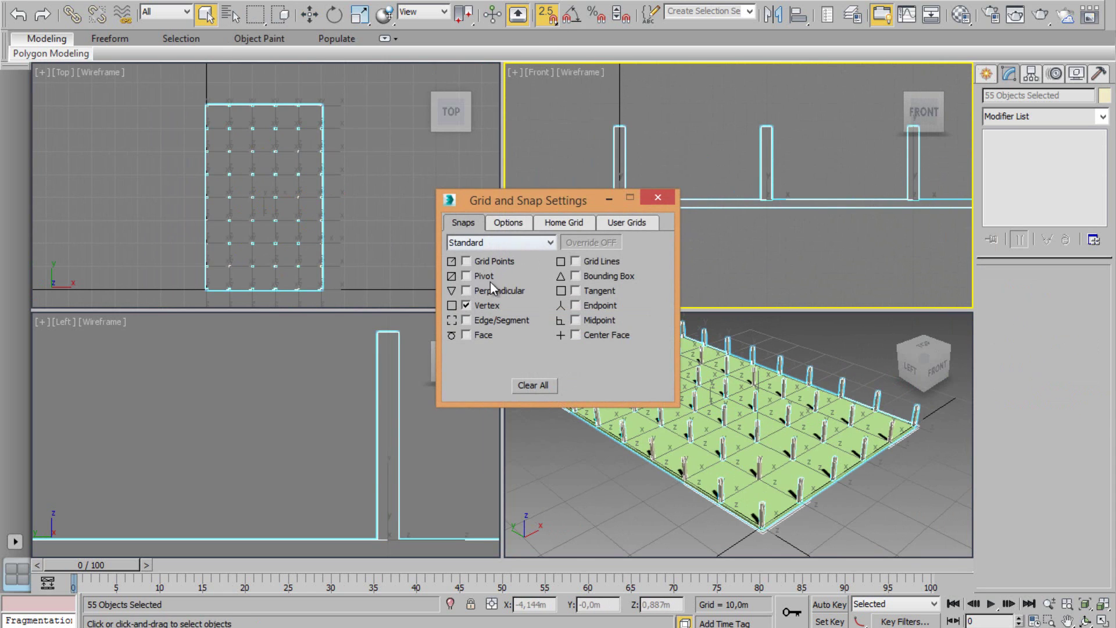
left_click(657, 199)
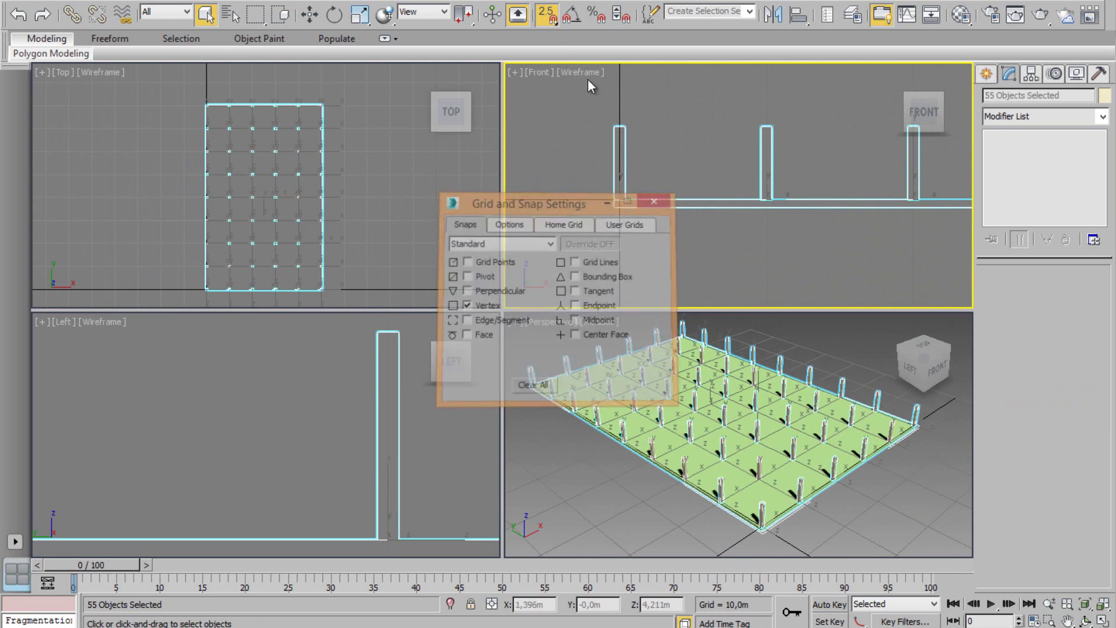
left_click(310, 14)
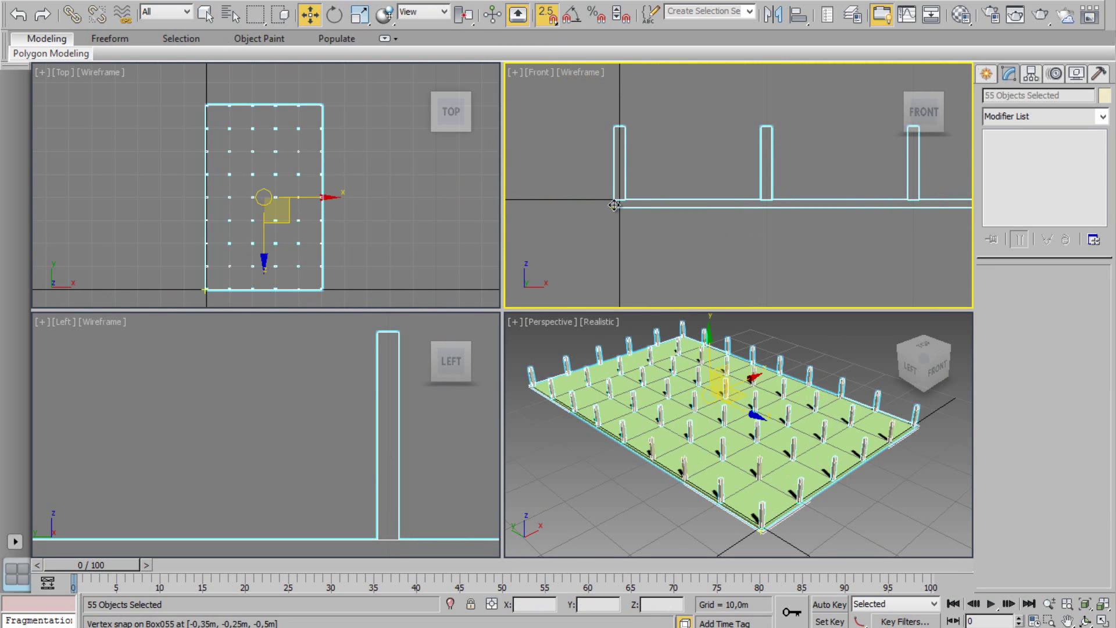
left_click_drag(614, 205, 382, 37)
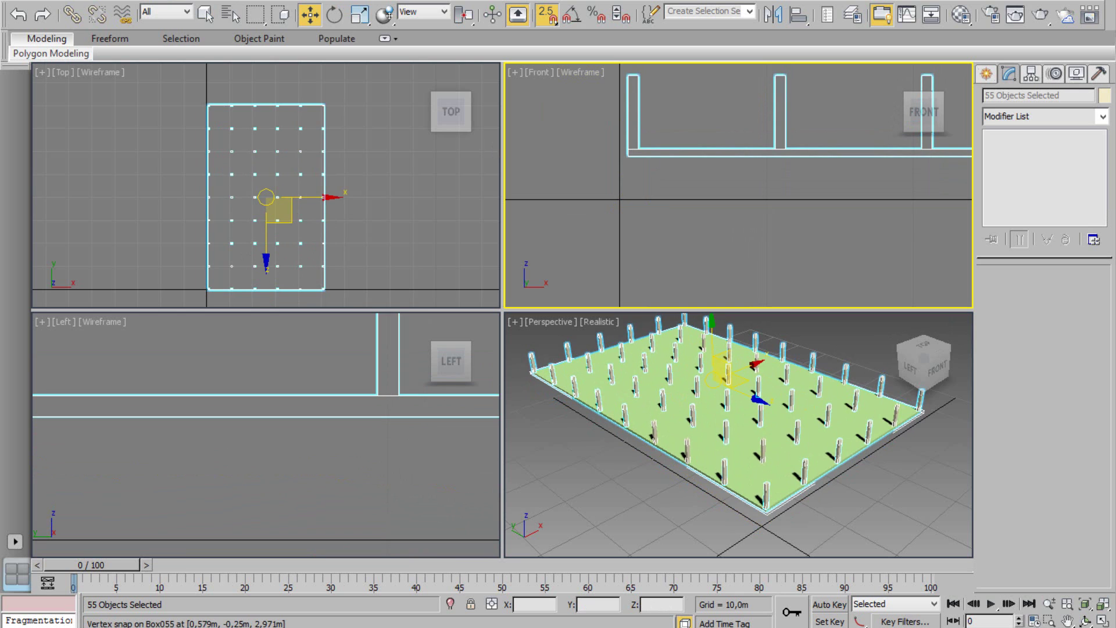
key("ctrl+z")
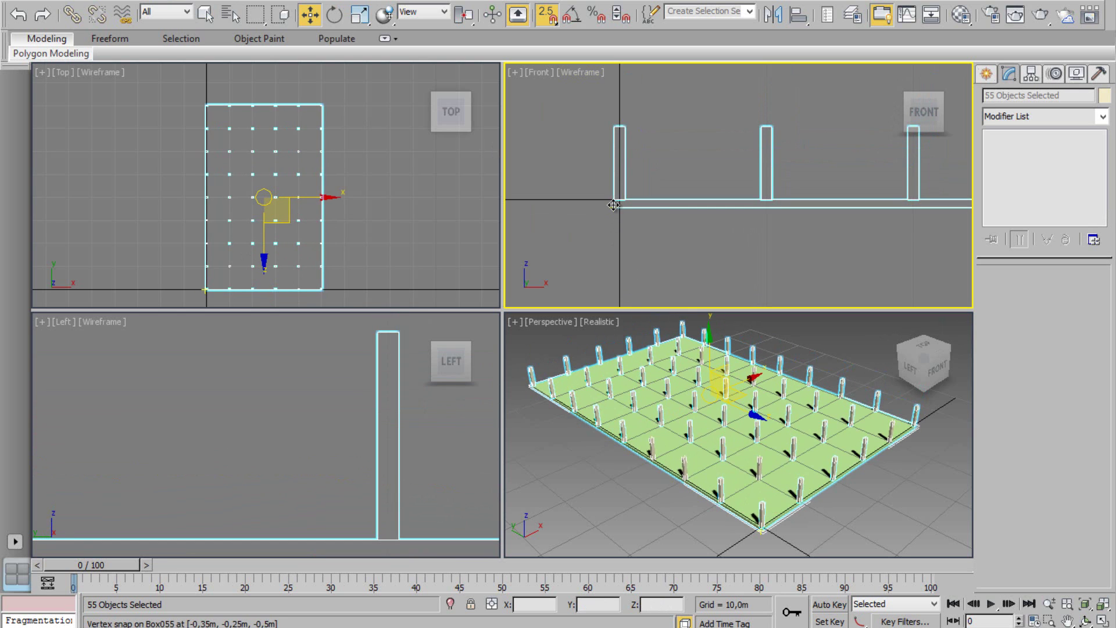
Clone the selected storey upward as 8 copies, snapping the slab's lower corner vertex to the top corner of the column.
left_click_drag(613, 205, 615, 126, "shift")
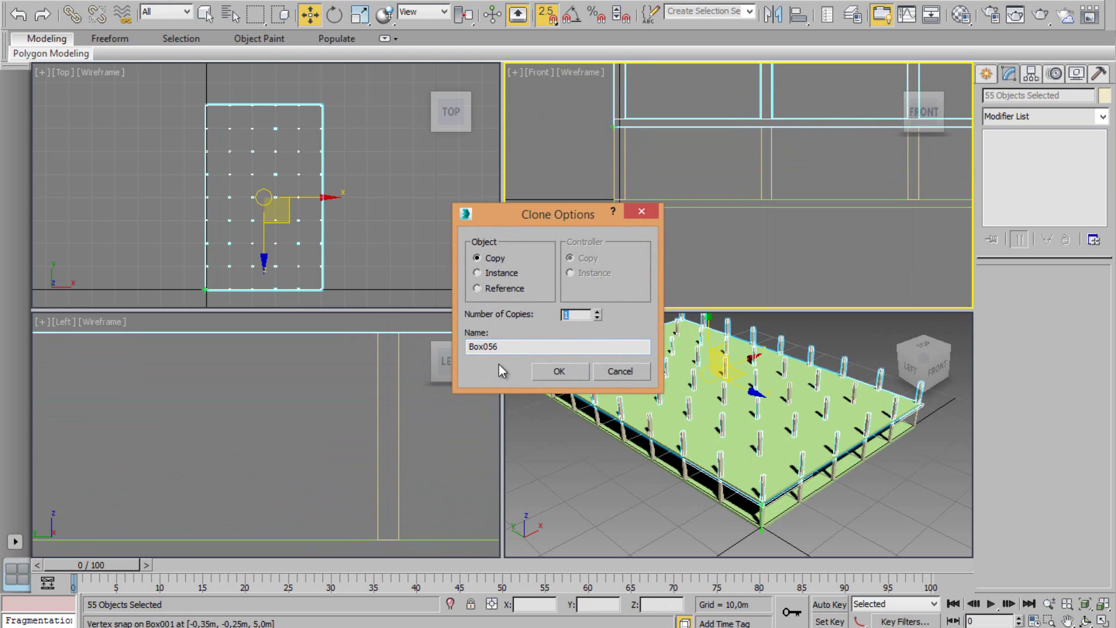
type("3")
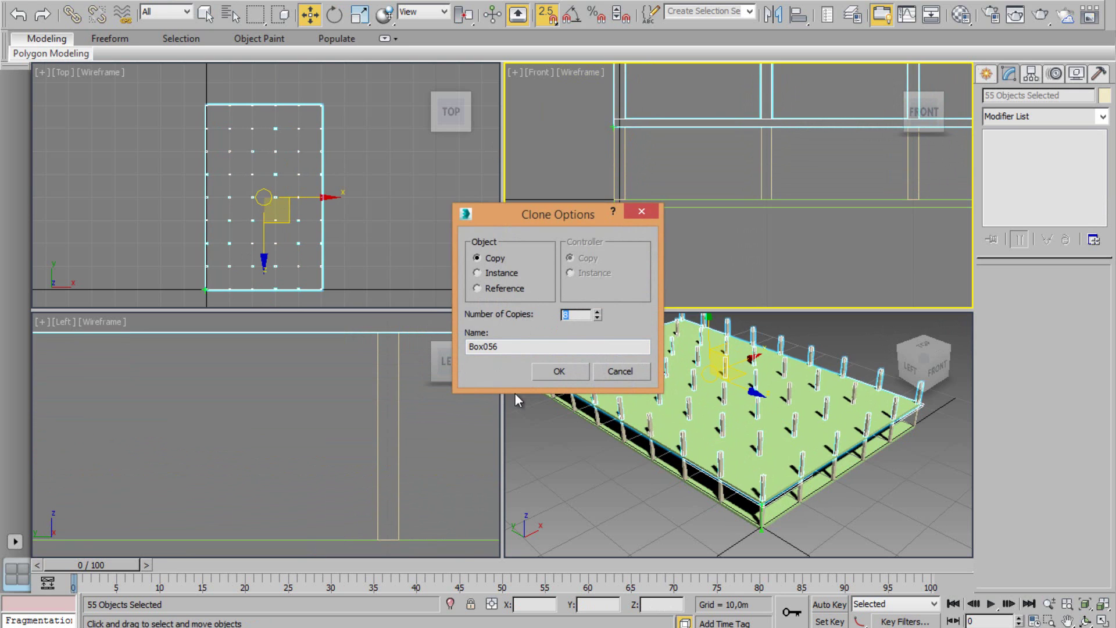
left_click(570, 371)
scroll(732, 437, "down", 4)
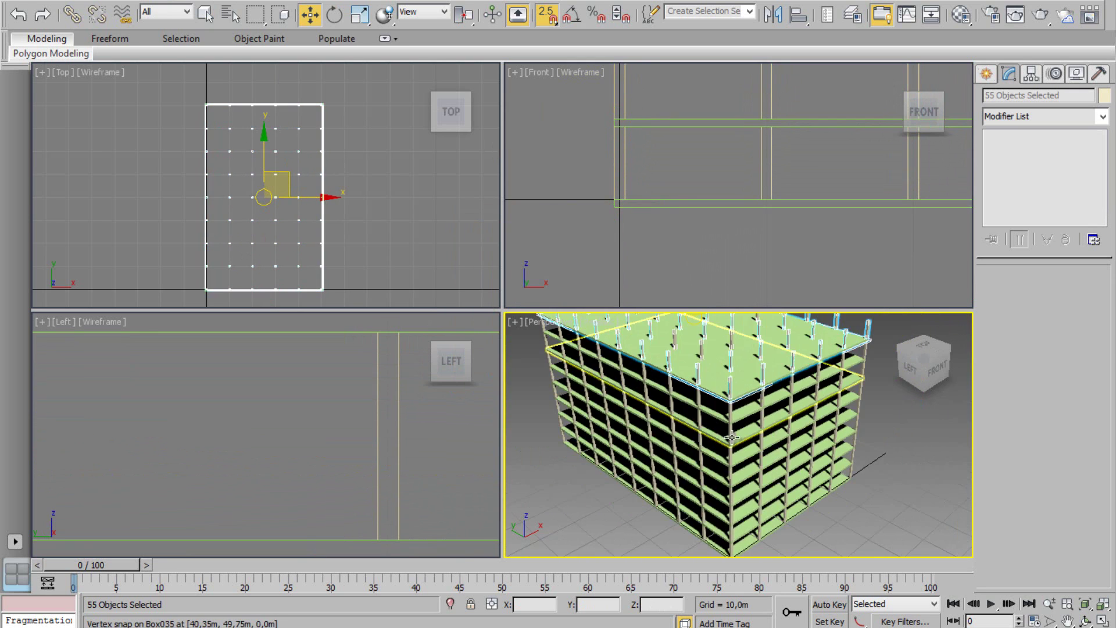
scroll(732, 437, "down", 5)
scroll(780, 418, "up", 3)
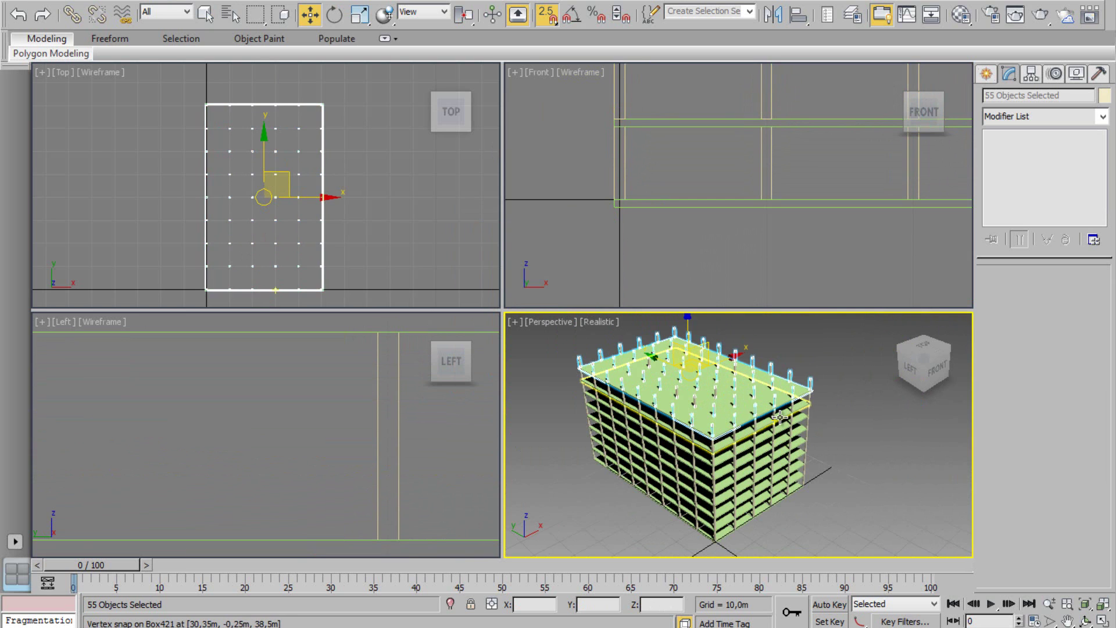
Select only the base slab in the Front viewport.
right_click(652, 262)
scroll(599, 251, "down", 6)
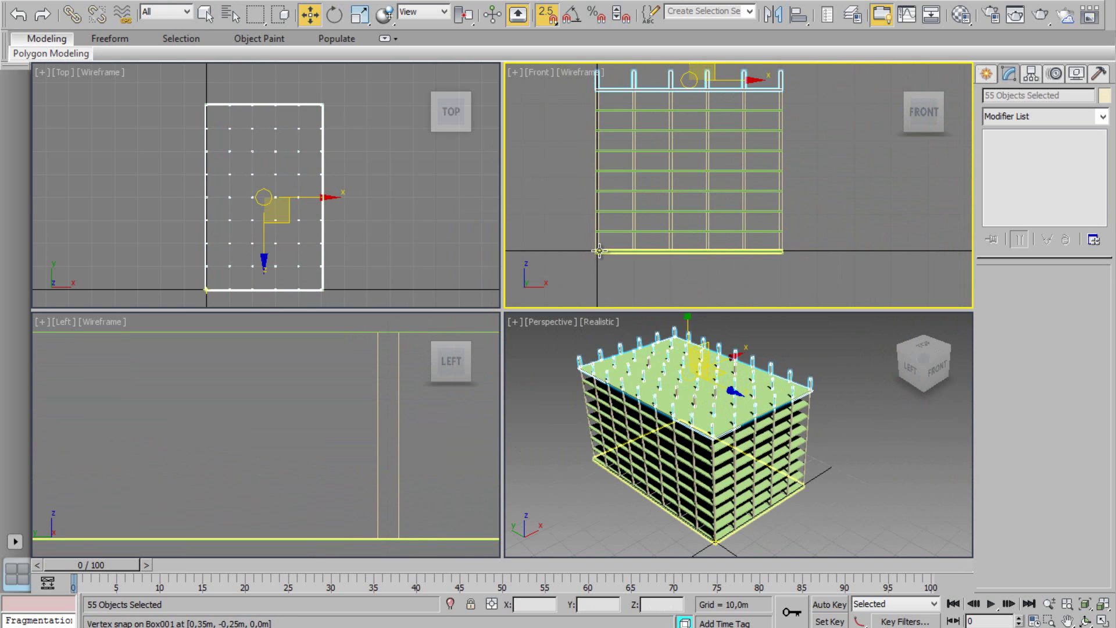
left_click(601, 252)
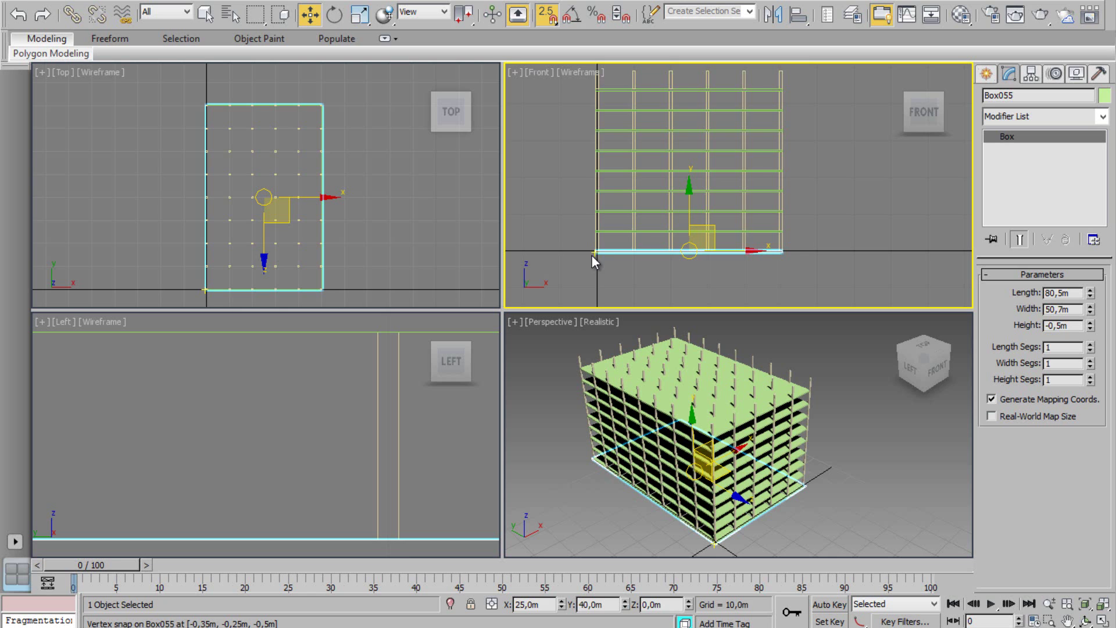
Try to move the base slab up onto the top-storey columns, and undo the move.
left_click_drag(597, 252, 591, 68)
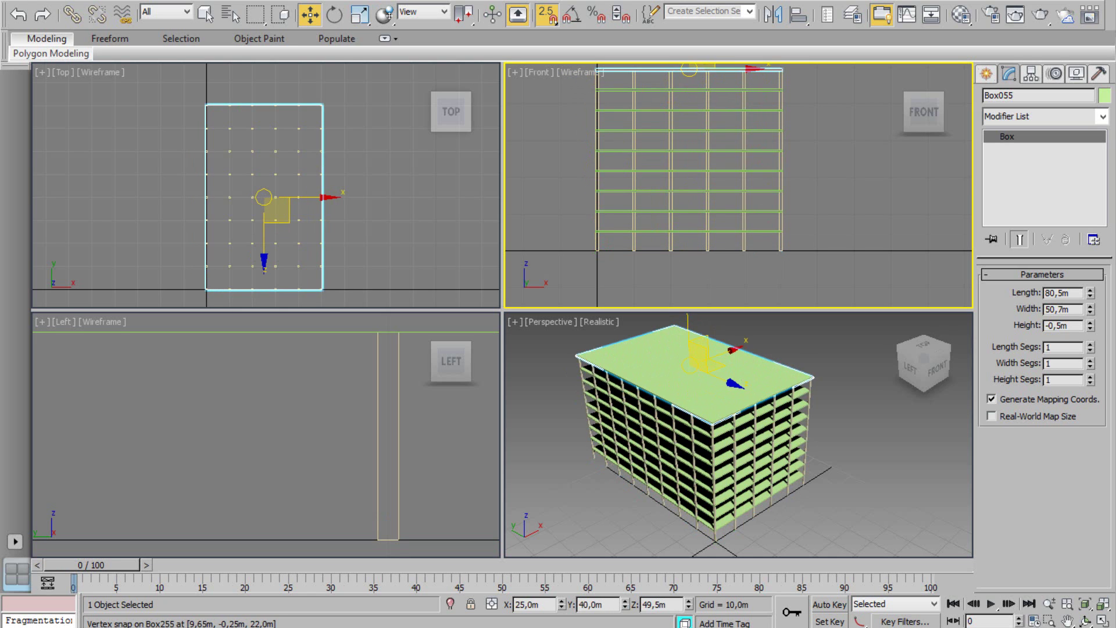
key("ctrl+z")
scroll(622, 271, "up", 5)
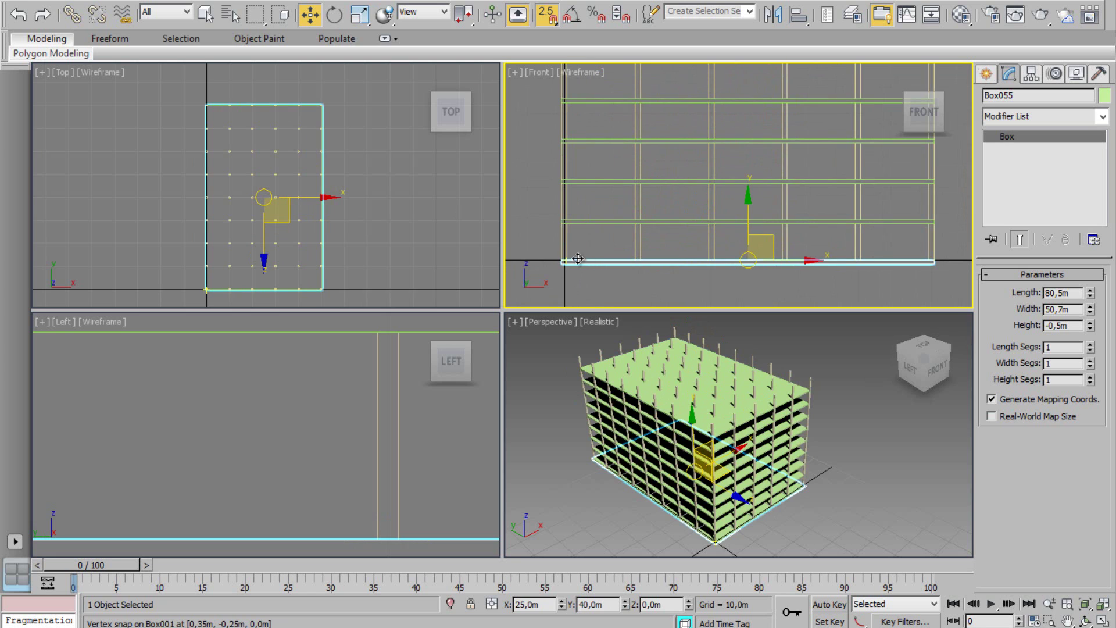
Make one copy of the base slab as a roof in the enlarged Front view, snapped to the top-storey columns' upper ends, and deselect it.
left_click(1101, 617)
middle_click_drag(708, 367, 730, 434)
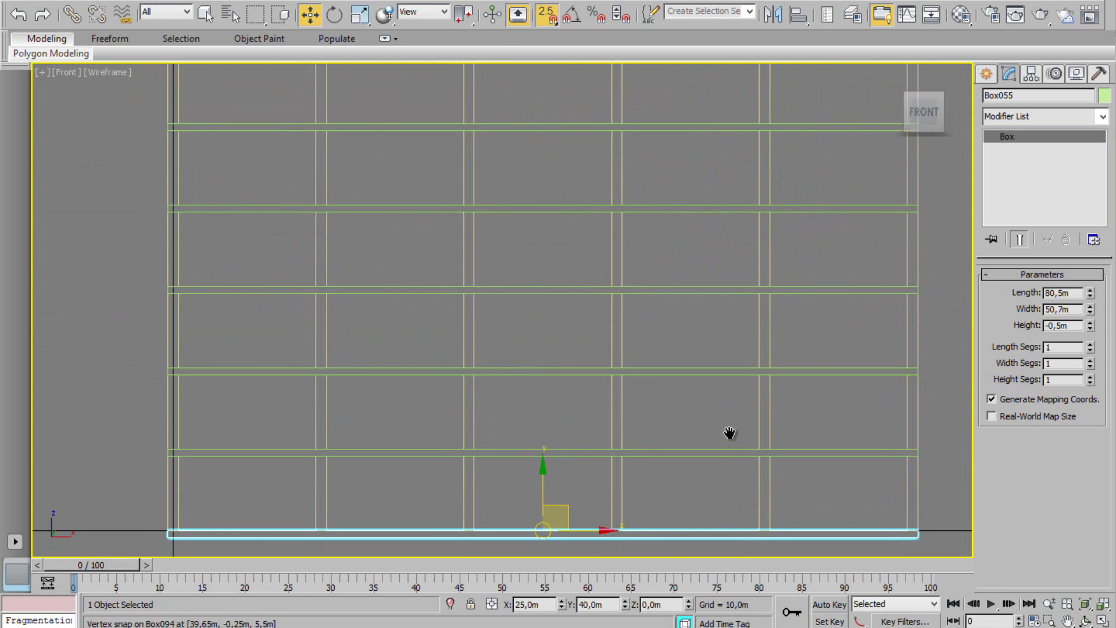
scroll(730, 434, "down", 4)
middle_click_drag(603, 406, 581, 414)
mouse_move(428, 491)
left_mouse_down("shift")
mouse_move(446, 358)
mouse_move(428, 121)
left_mouse_up("shift")
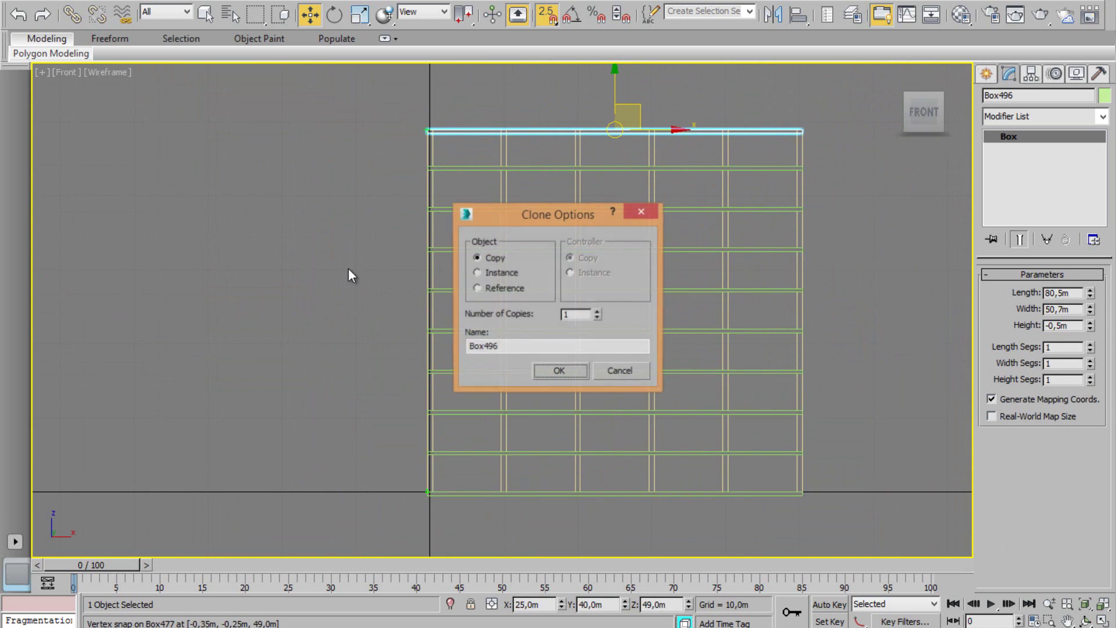
left_click(565, 369)
left_click(355, 328)
key("alt+w")
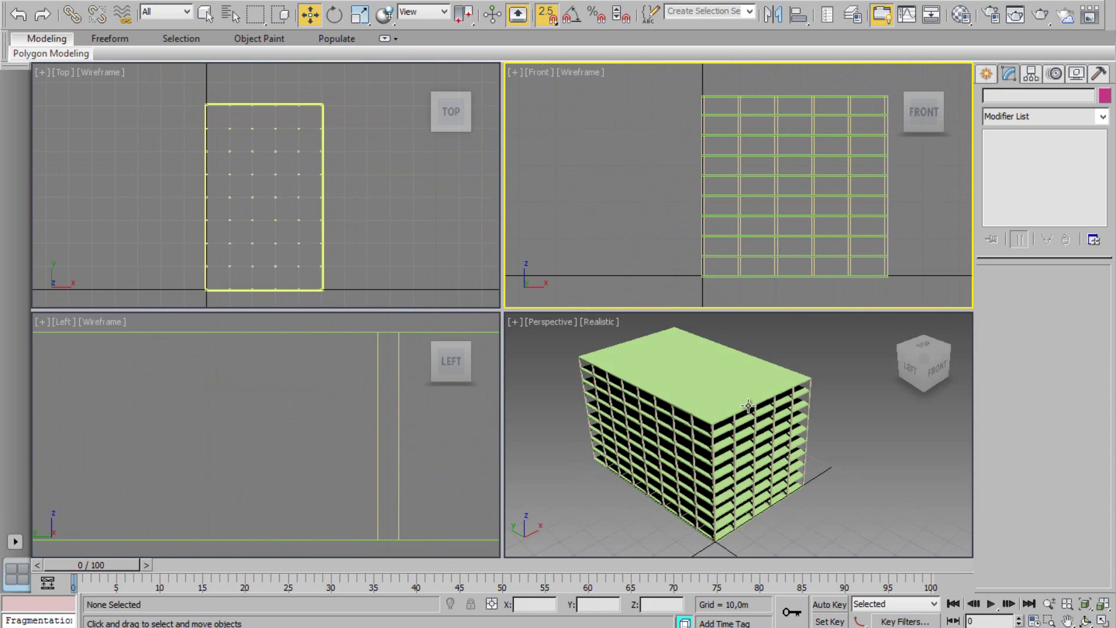
Select the base slab in the maximized Perspective view and rename it Plane_01.
middle_click_drag(755, 407, 774, 401)
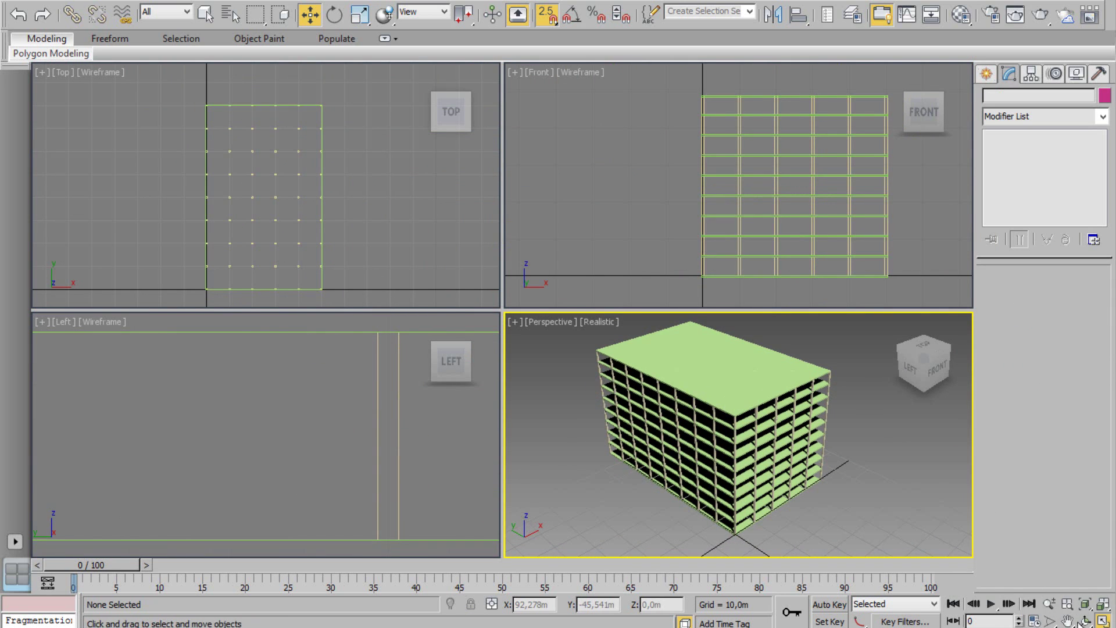
left_click(1102, 621)
middle_click_drag(702, 412, 678, 387)
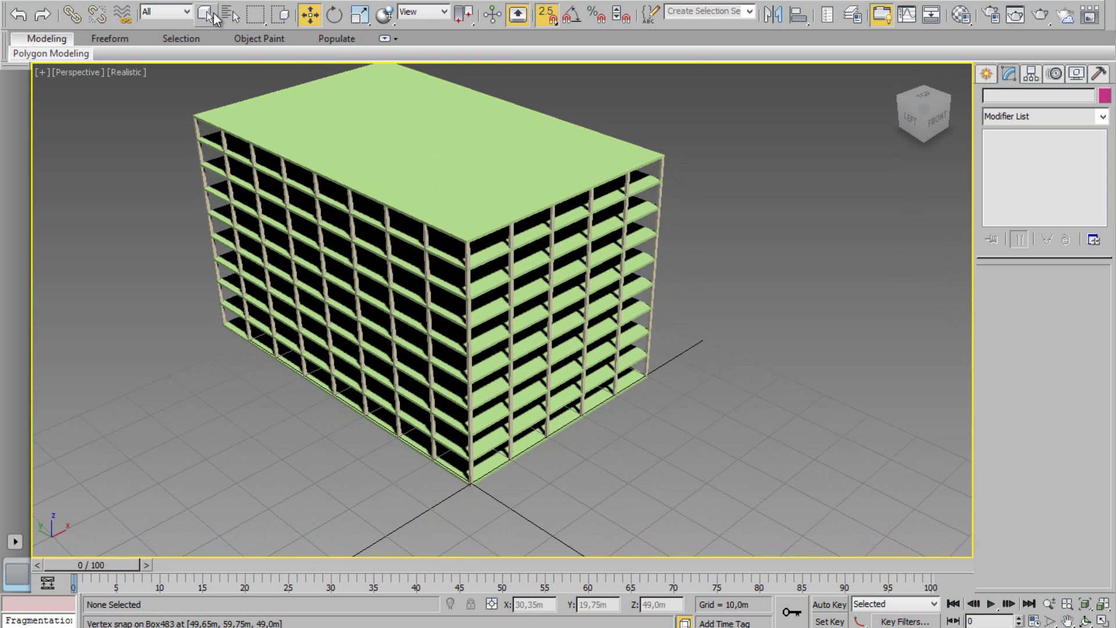
left_click(206, 14)
left_click(500, 457)
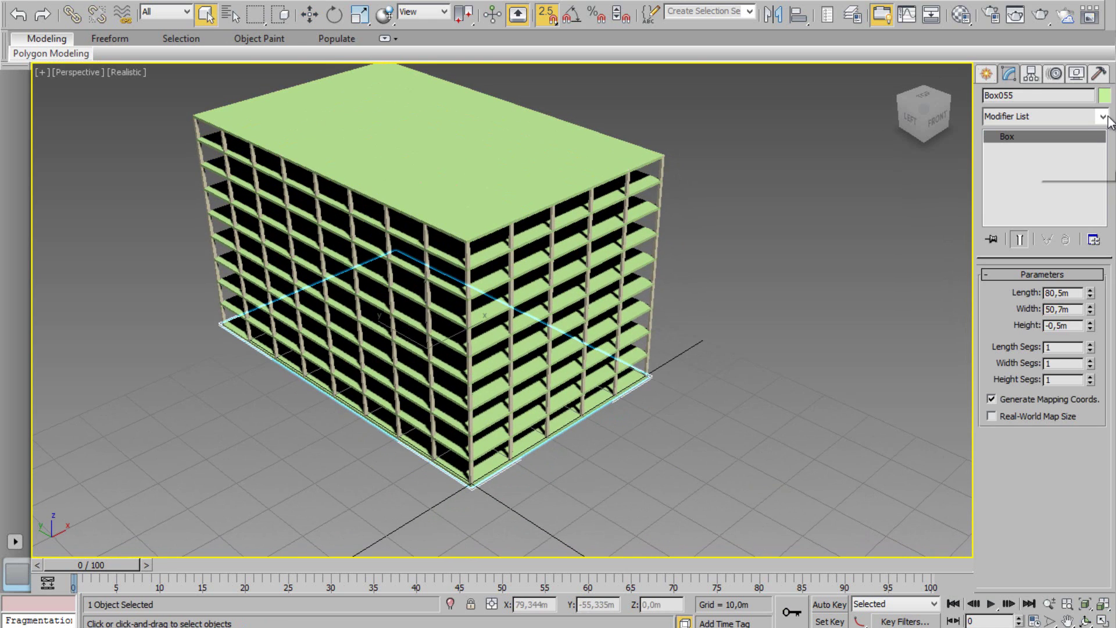
left_click(1024, 95)
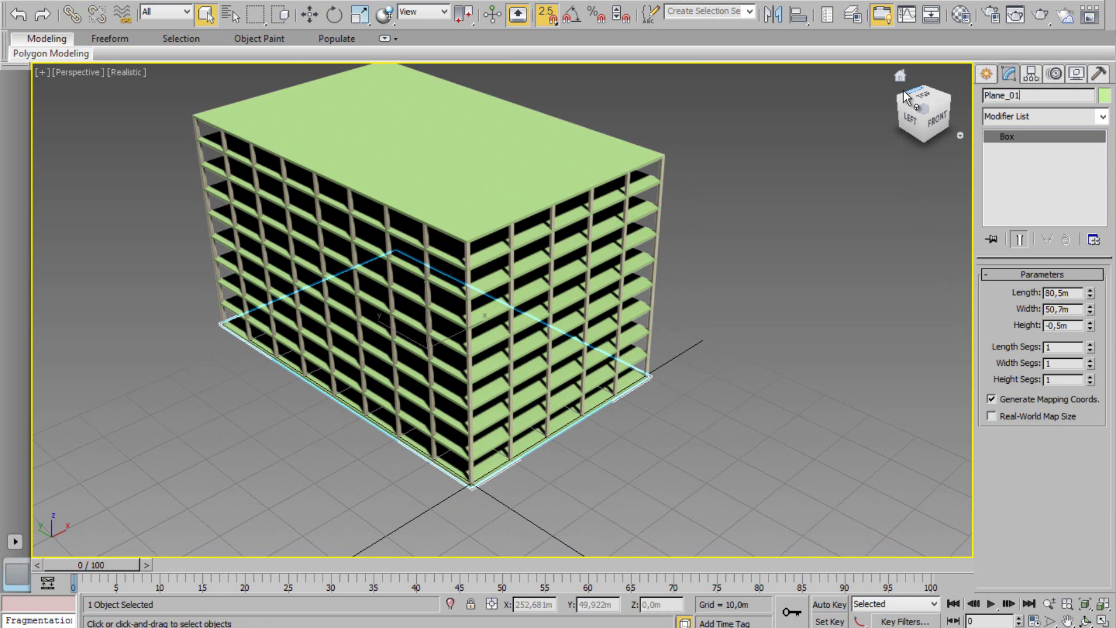
Select the roof slab and convert it to Editable Poly.
middle_click_drag(493, 146, 511, 140)
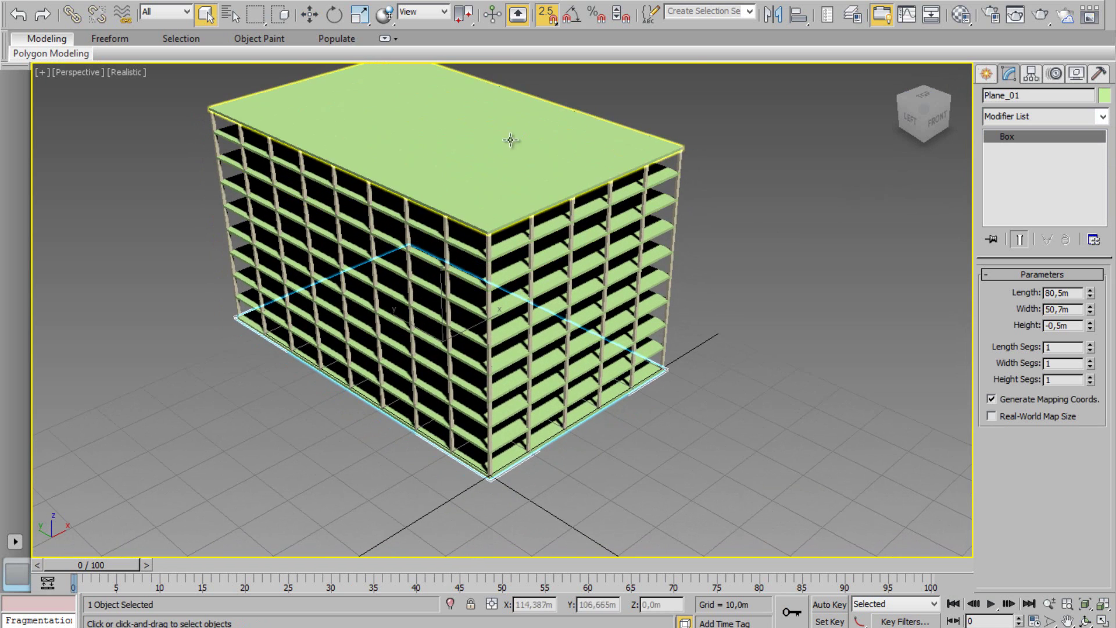
left_click(497, 164)
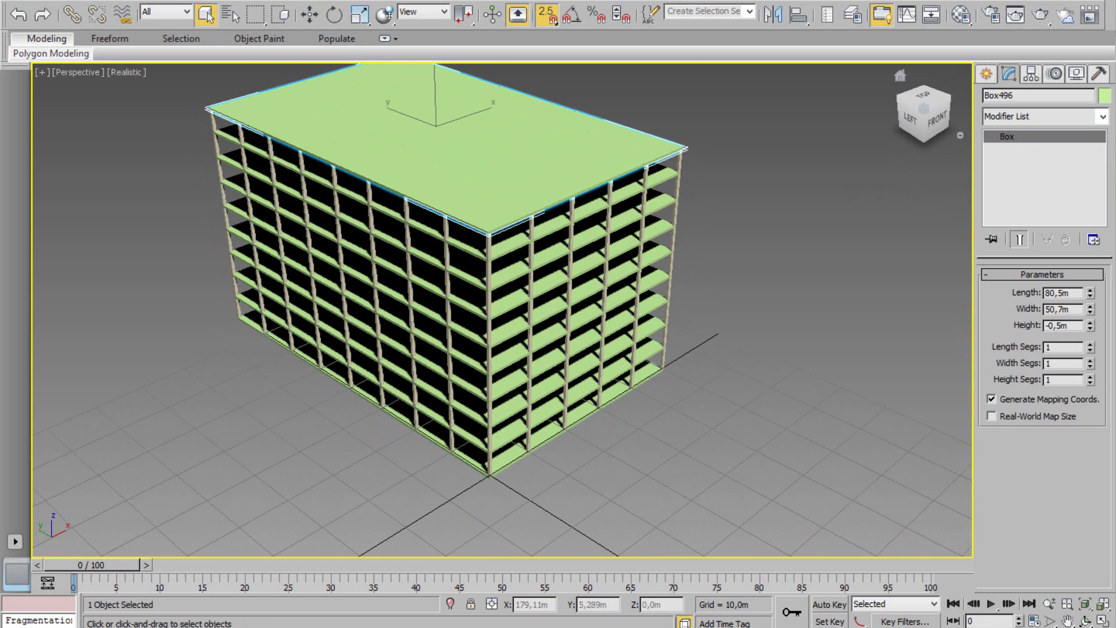
right_click(1041, 138)
left_click(1026, 272)
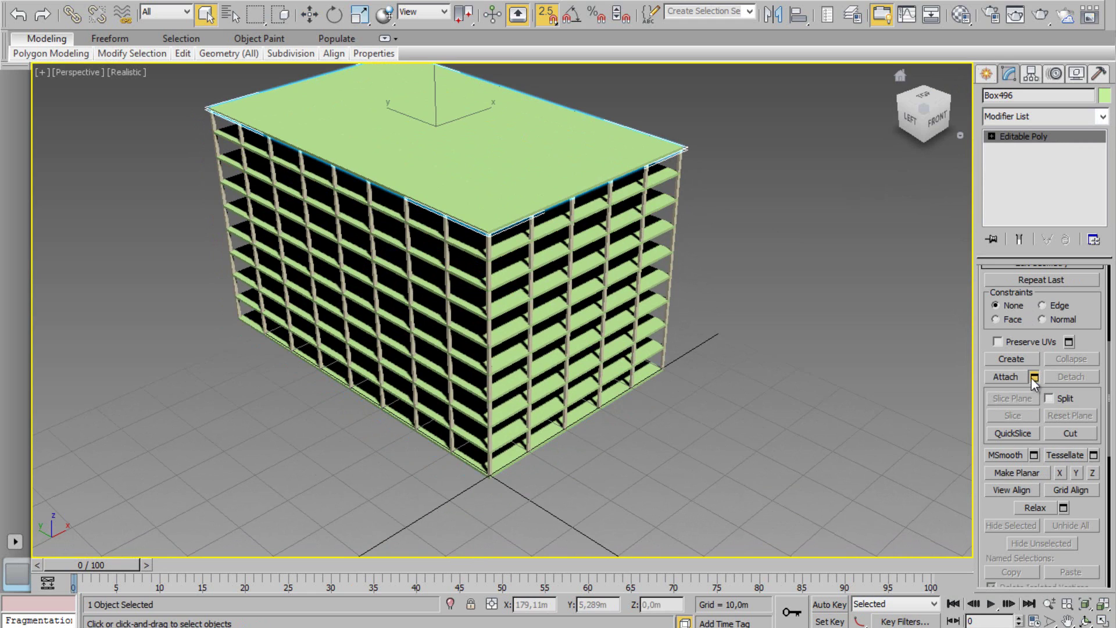
Attach all objects from Box495 down to Box001 to the roof slab, leaving Plane_01 out.
left_click(1032, 377)
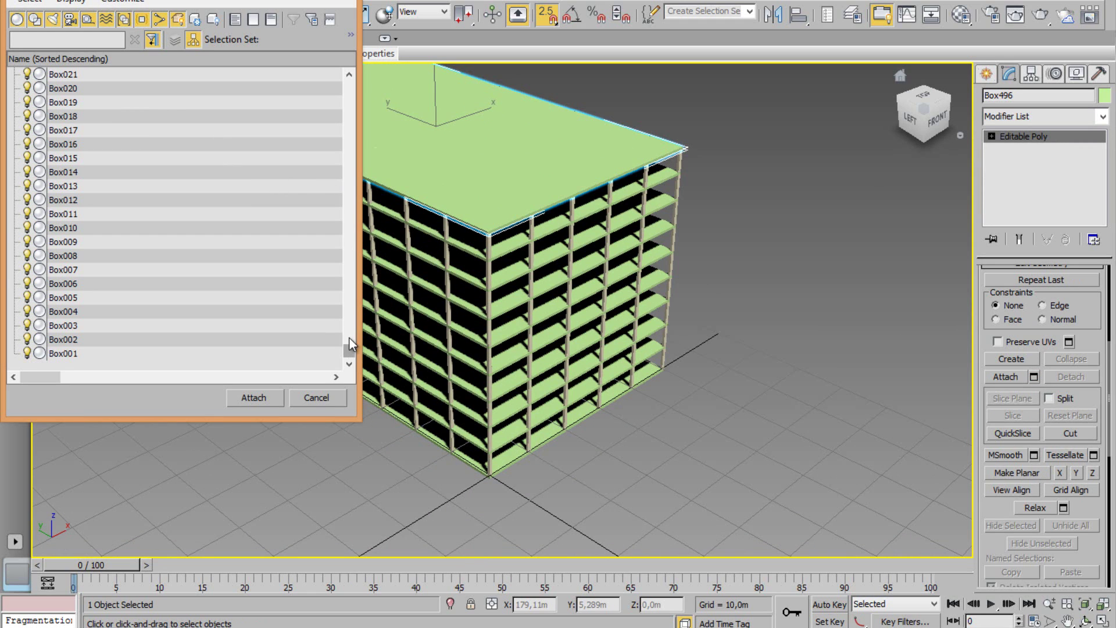
left_click_drag(351, 345, 260, 76)
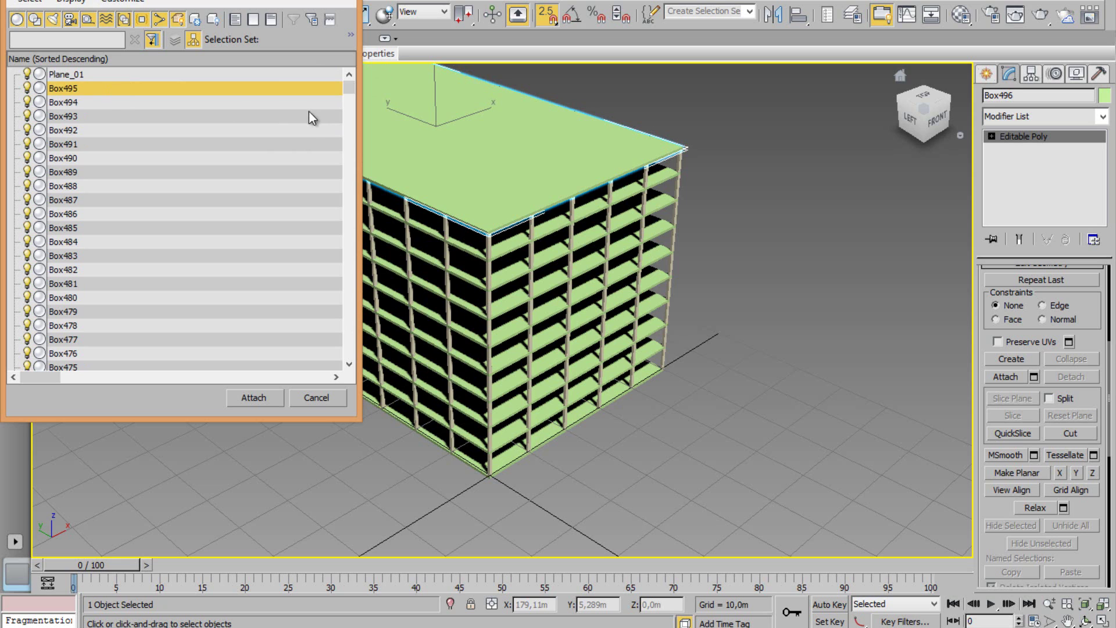
left_click_drag(354, 88, 341, 373)
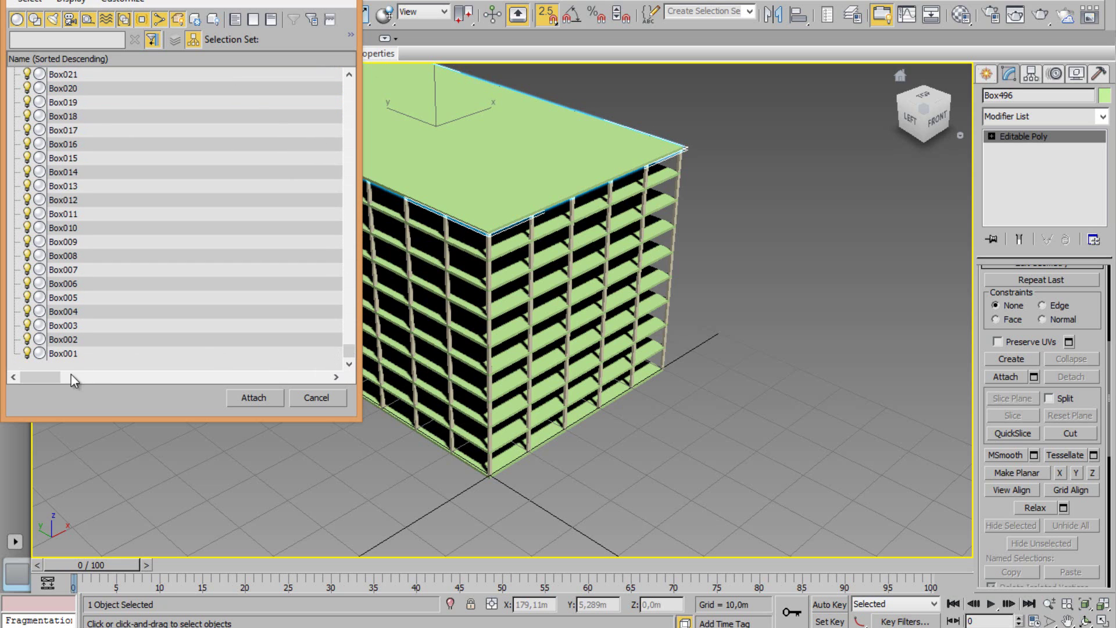
left_click(68, 354, "shift")
left_click(250, 396)
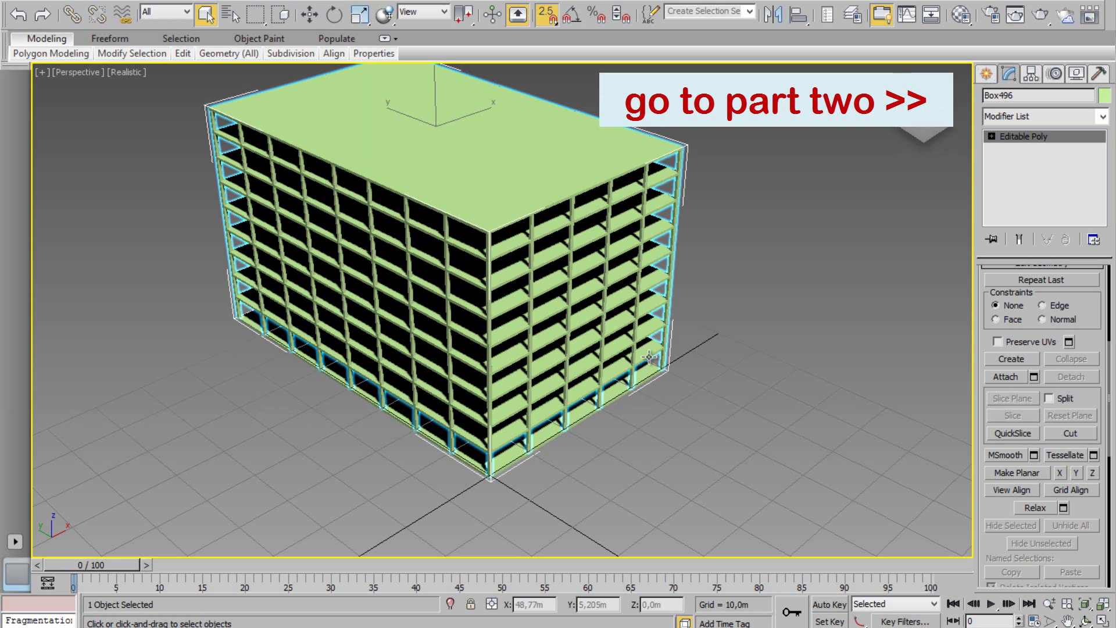
Assign the 01 - Default material to the attached building mesh and close the Material Editor.
left_click(784, 225)
middle_click_drag(496, 267, 517, 328)
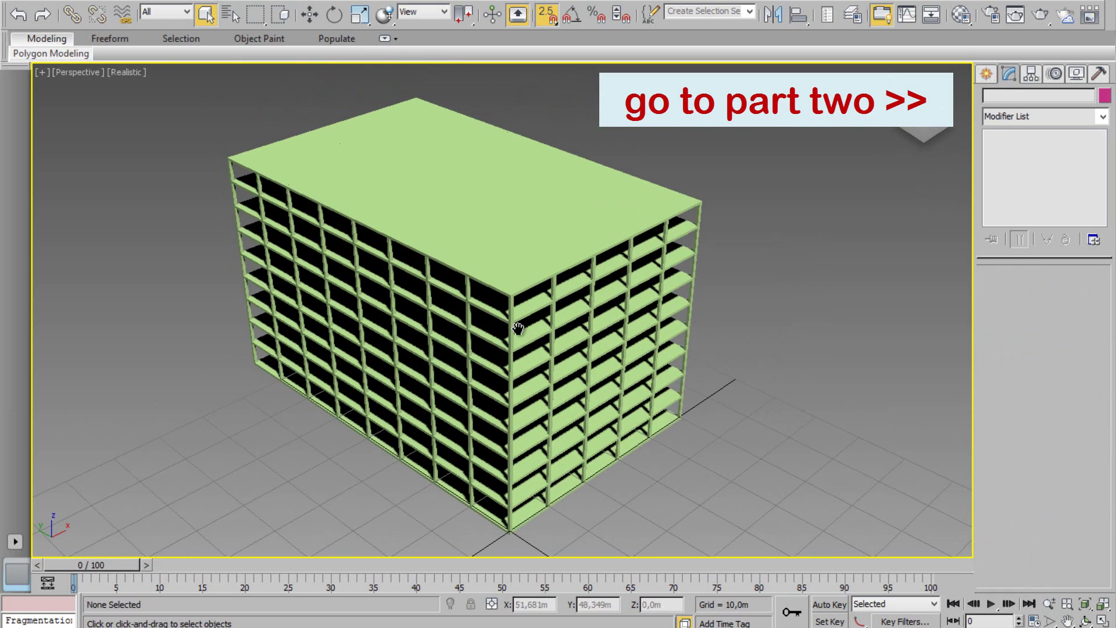
left_click(462, 263)
left_click(962, 16)
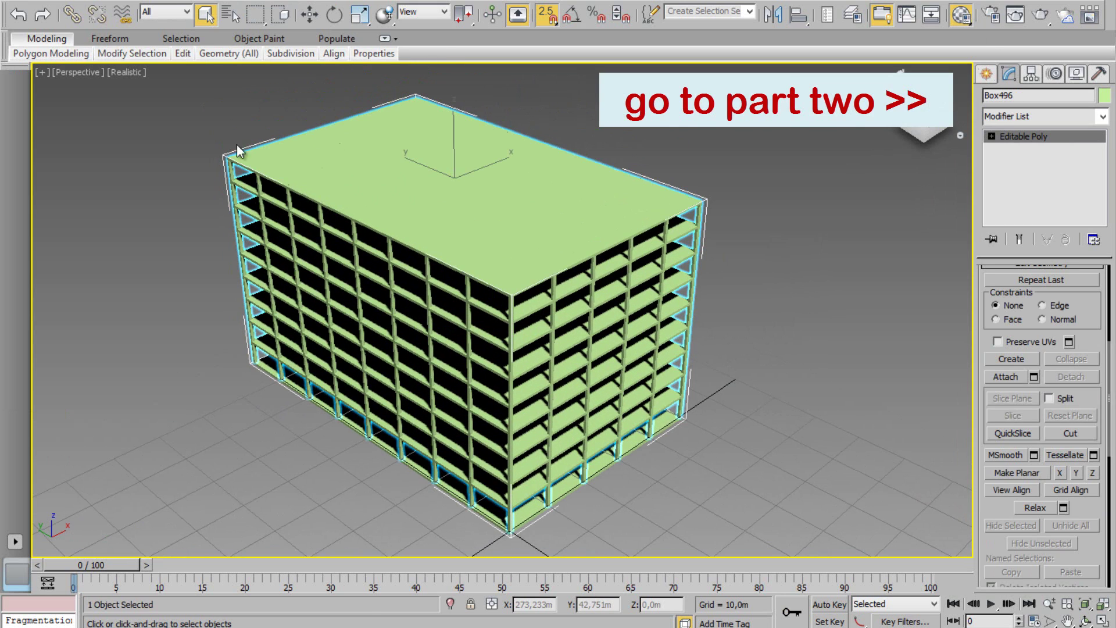
left_click(147, 301)
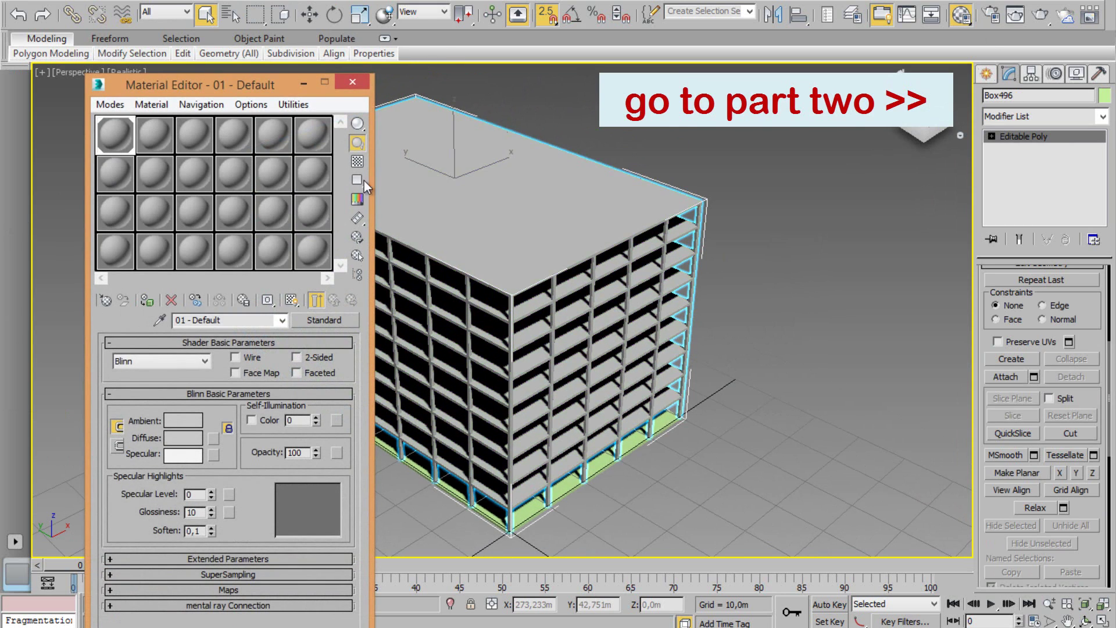
left_click(360, 83)
scroll(636, 469, "up", 5)
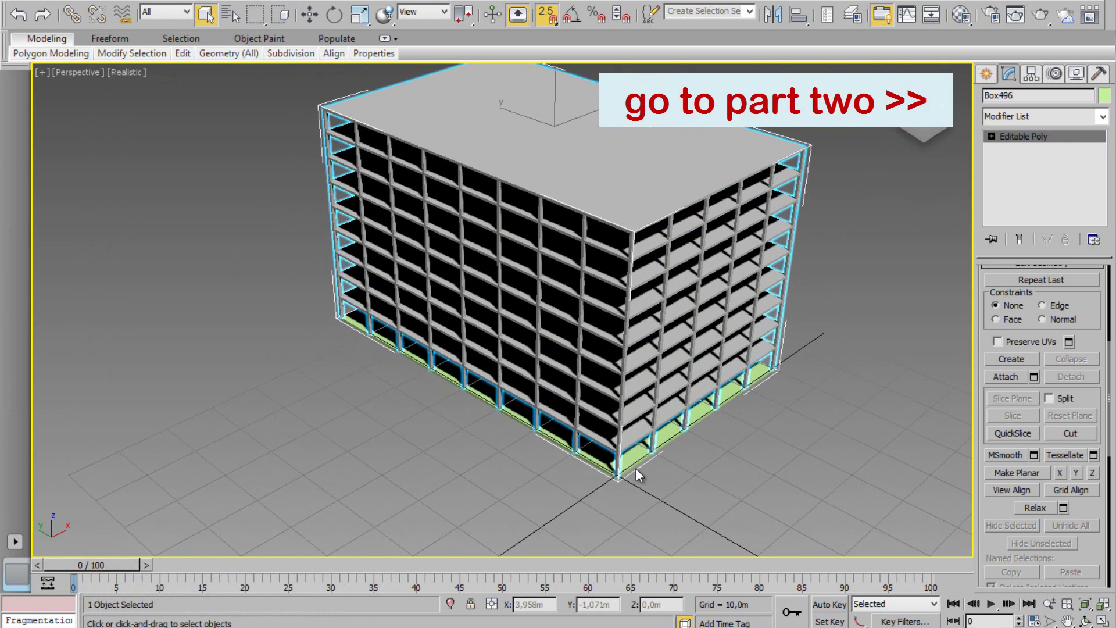
scroll(640, 468, "down", 6)
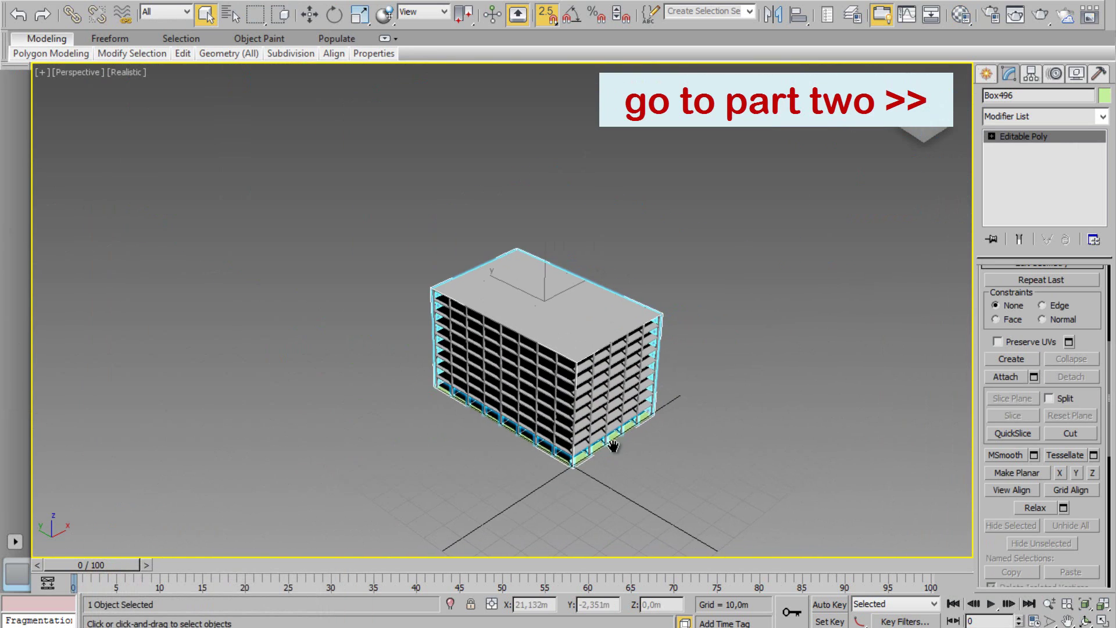